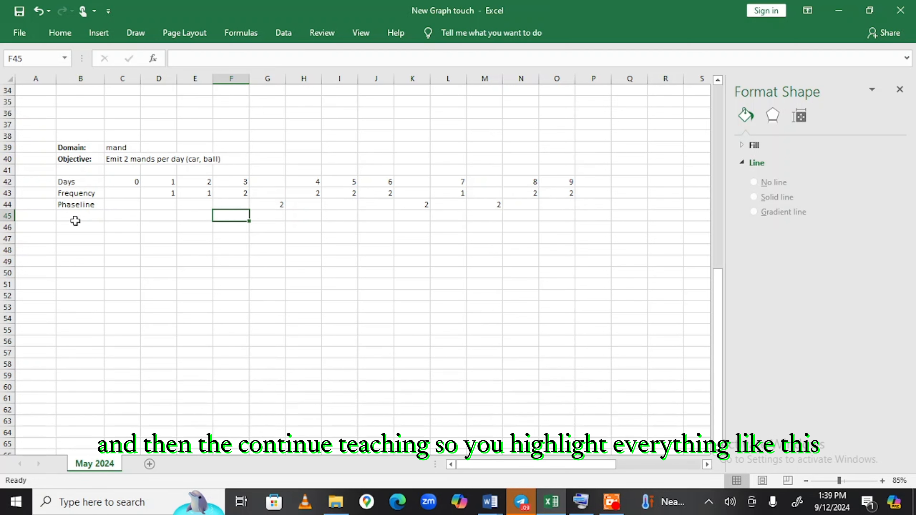
# Select the Days, Frequency and Phaseline data rows (42–44) for charting.
pyautogui.click(65, 194)
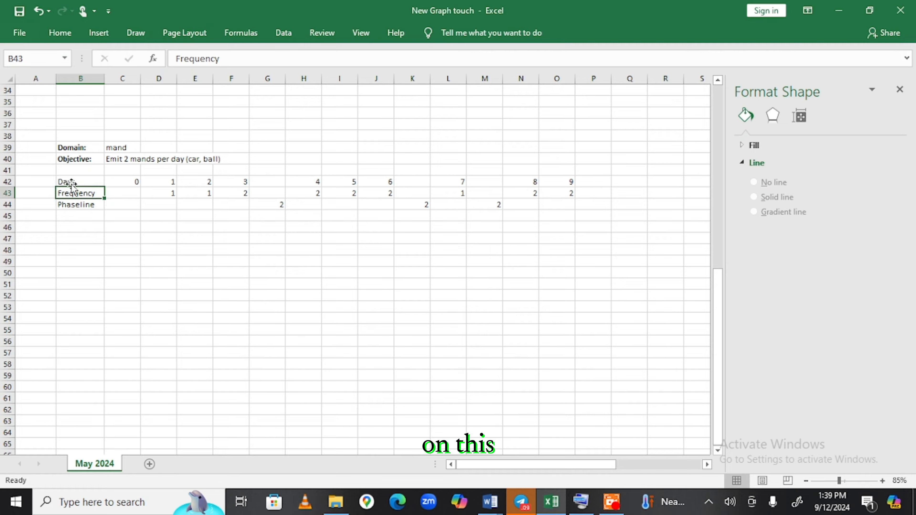
pyautogui.moveTo(71, 184); pyautogui.dragTo(101, 199)
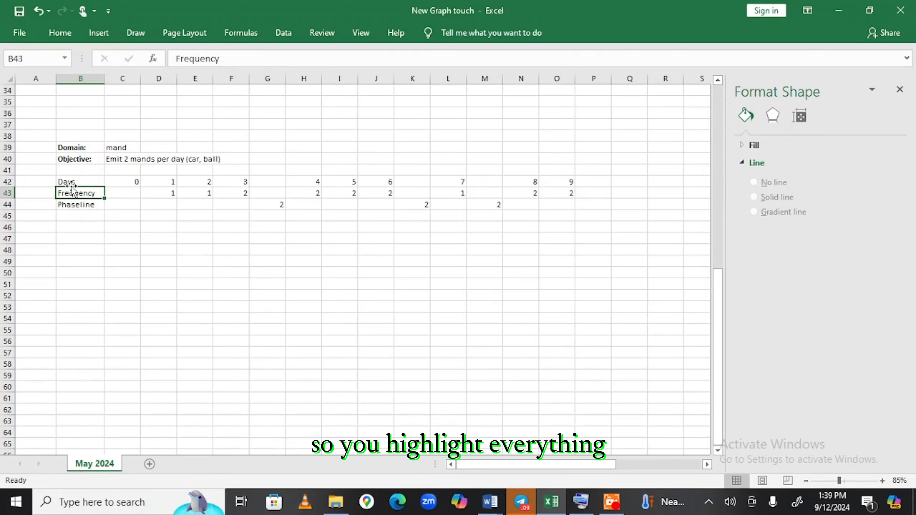
pyautogui.moveTo(68, 181); pyautogui.dragTo(447, 216)
pyautogui.click(449, 217)
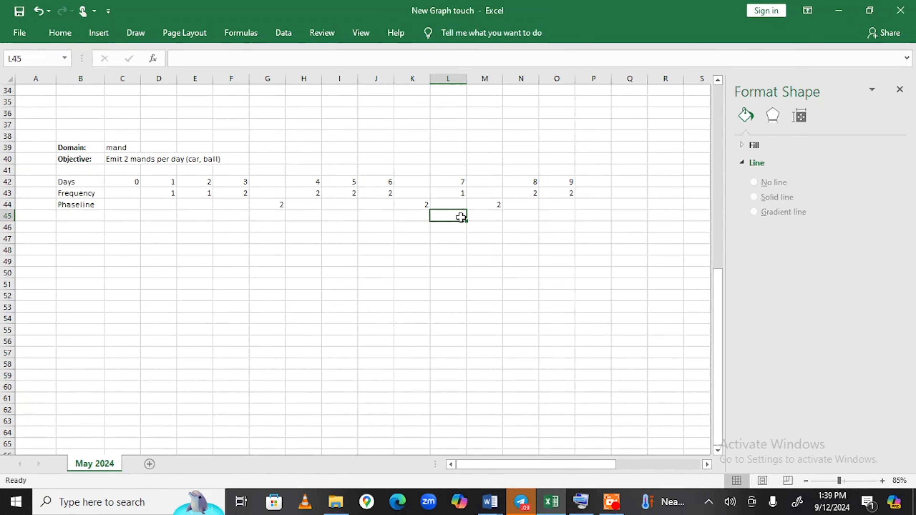
pyautogui.moveTo(563, 204); pyautogui.dragTo(59, 179)
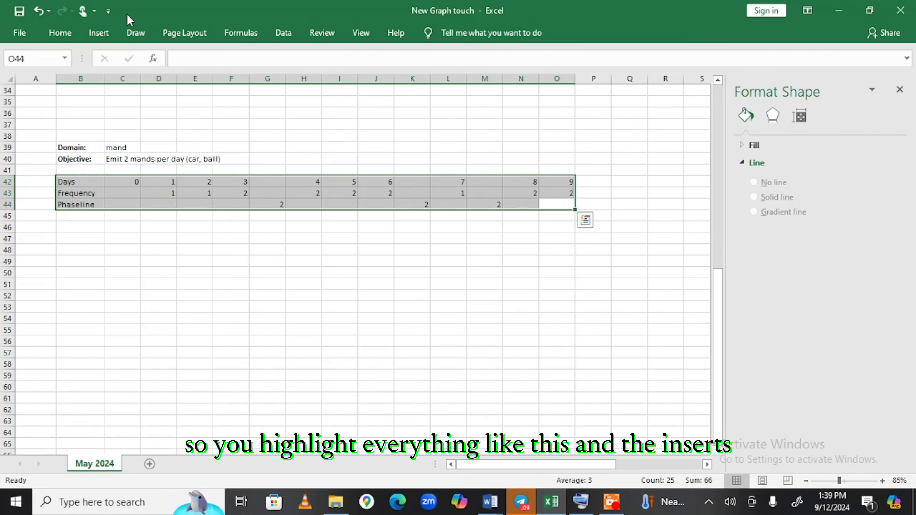
# Insert a Line with Markers chart using the second preview, with days along the axis.
pyautogui.click(101, 32)
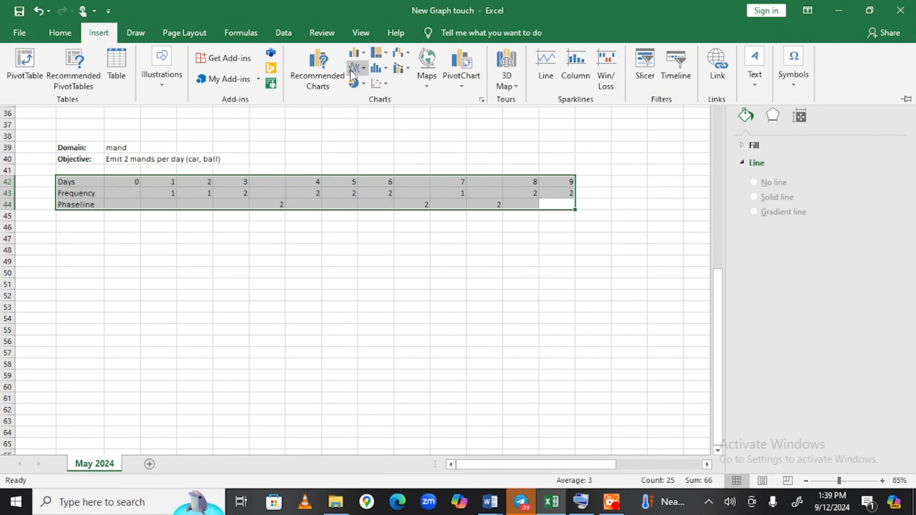
pyautogui.click(362, 68)
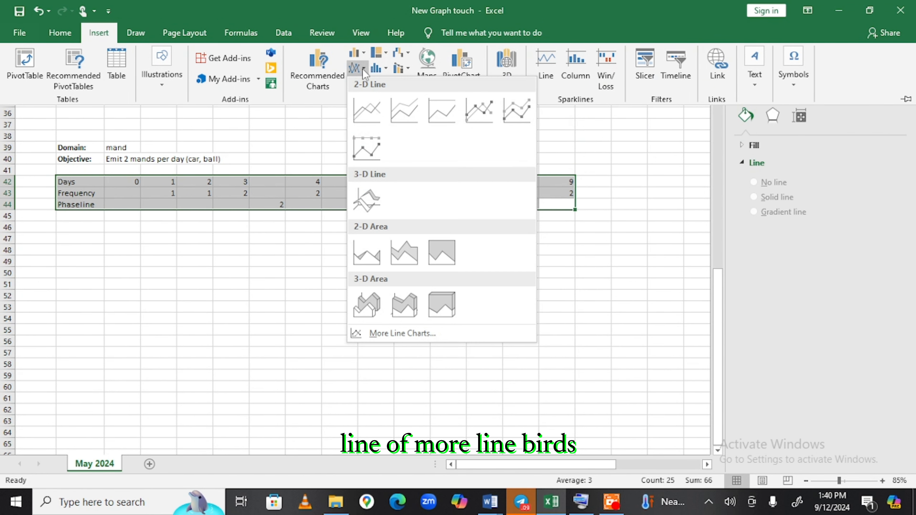
pyautogui.click(404, 328)
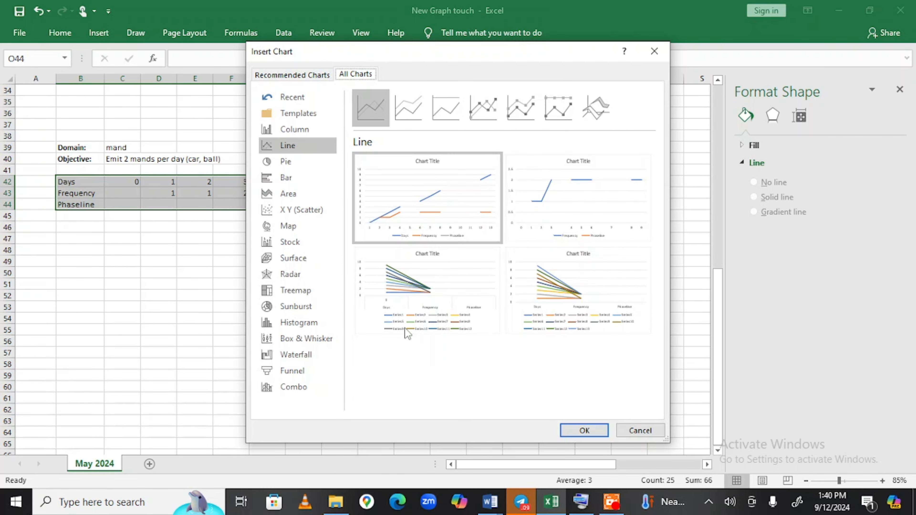
pyautogui.click(487, 102)
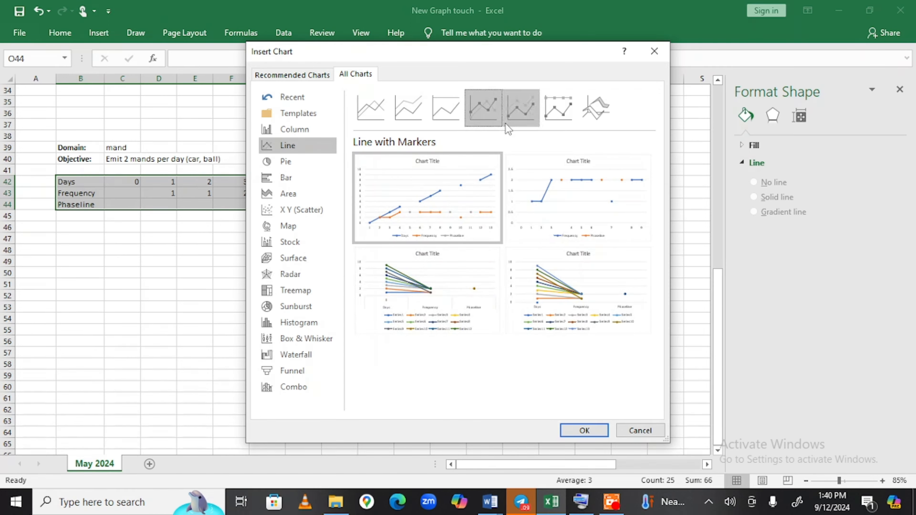
pyautogui.moveTo(537, 176)
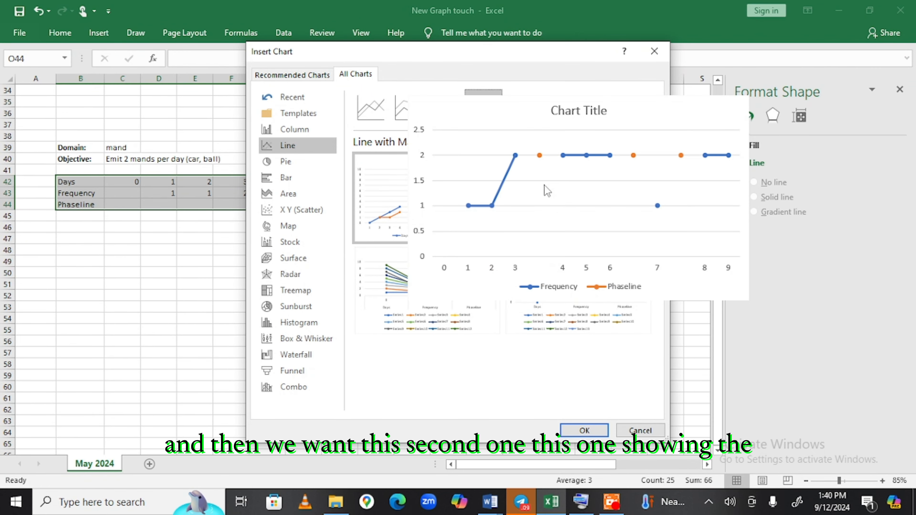
pyautogui.moveTo(547, 203)
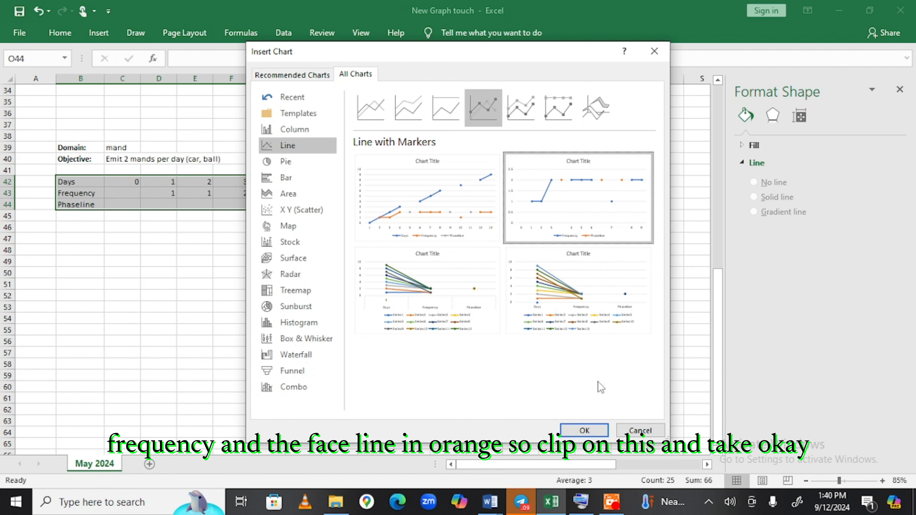
pyautogui.click(580, 430)
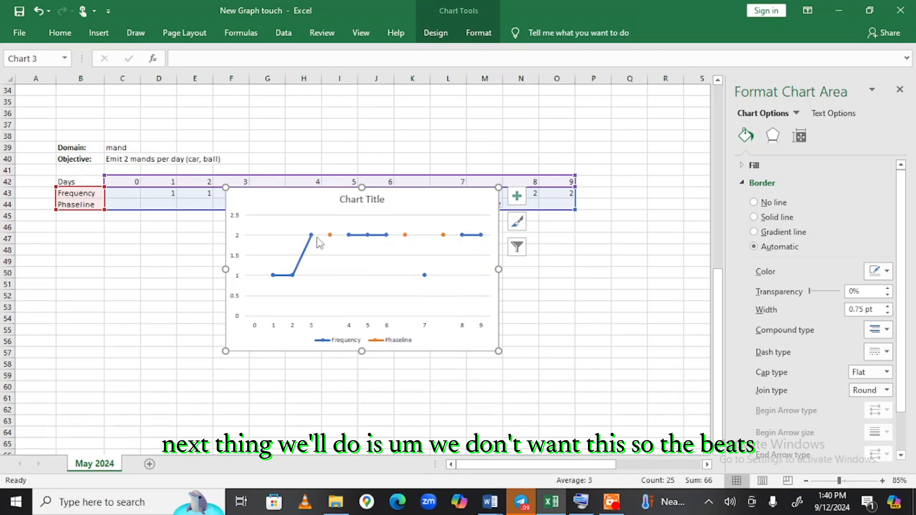
# Delete the chart legend and horizontal gridlines, and move the chart below the data rows.
pyautogui.moveTo(309, 232)
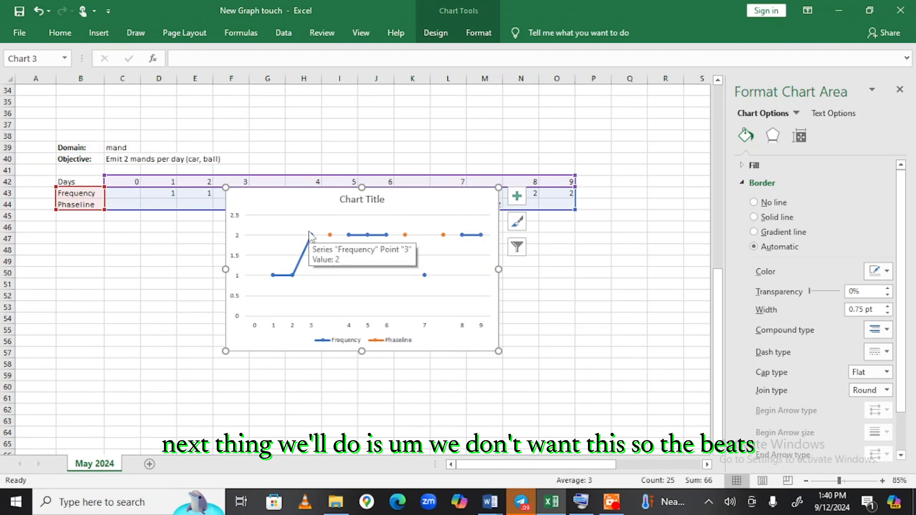
pyautogui.click(374, 343)
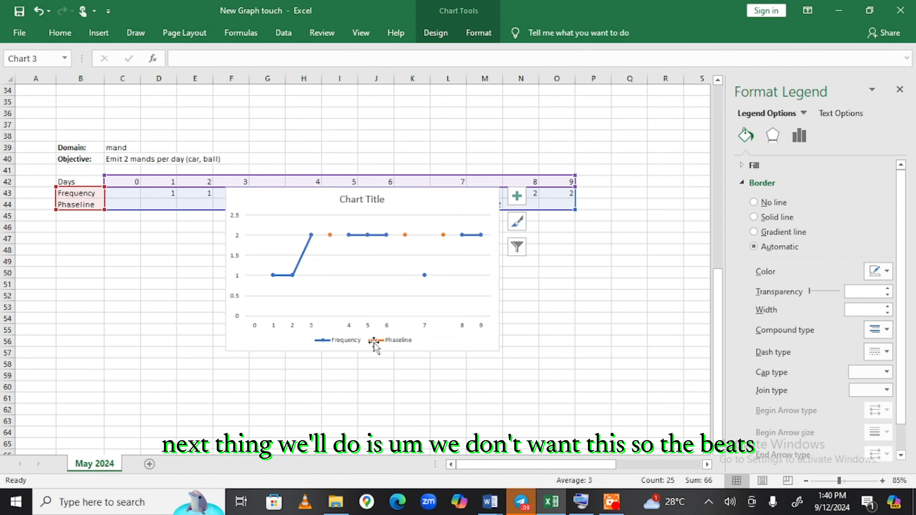
pyautogui.press('Delete')
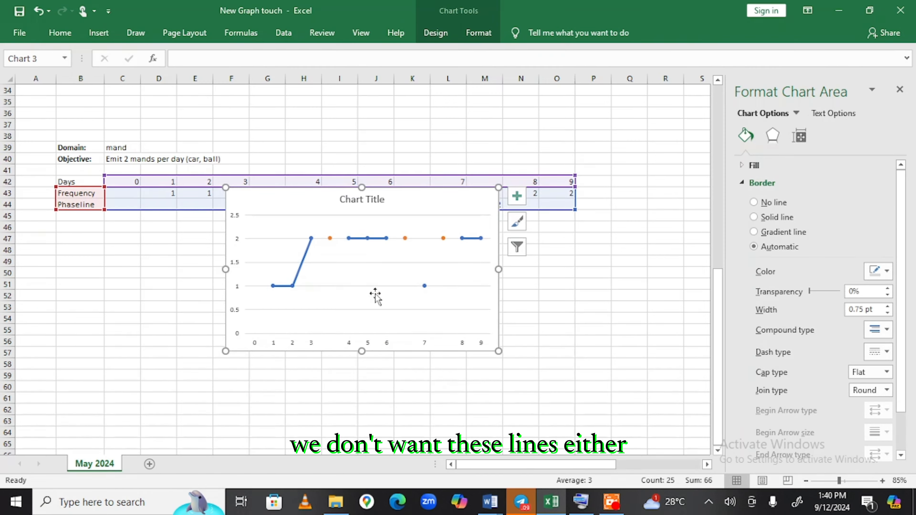
pyautogui.click(379, 291)
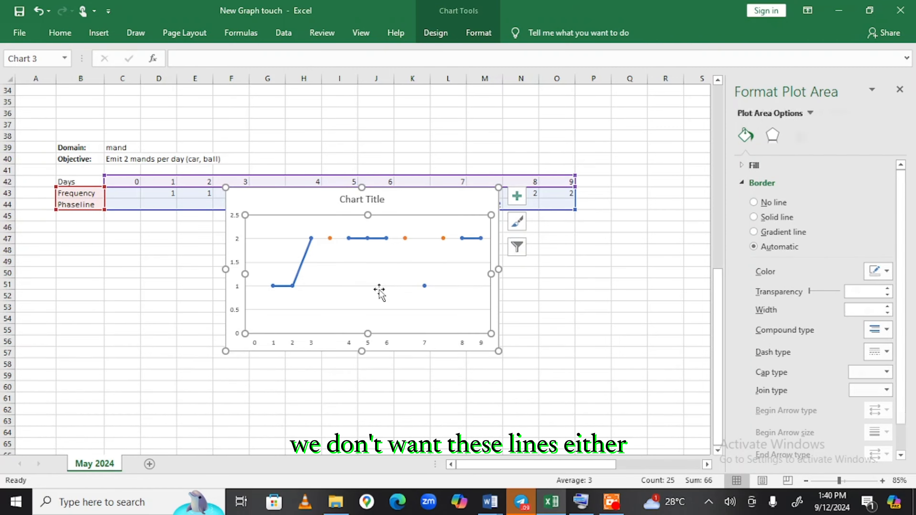
pyautogui.click(379, 311)
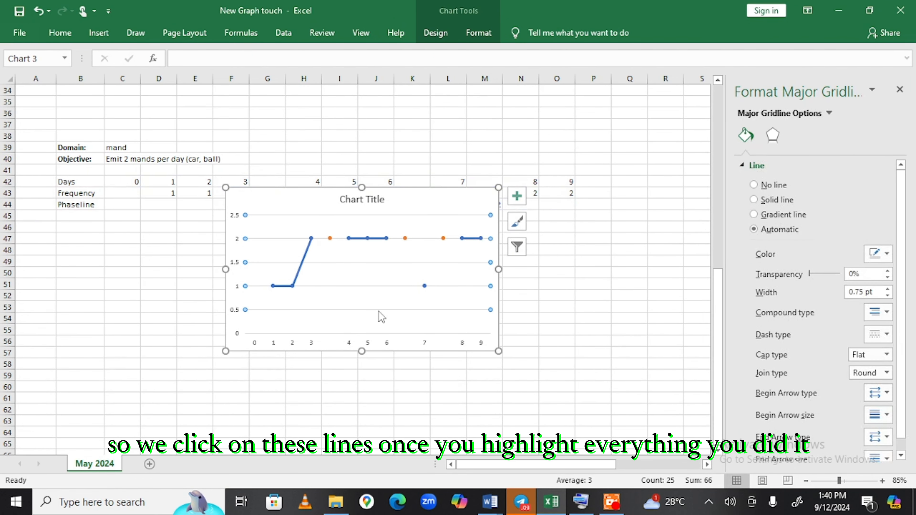
pyautogui.press('Delete')
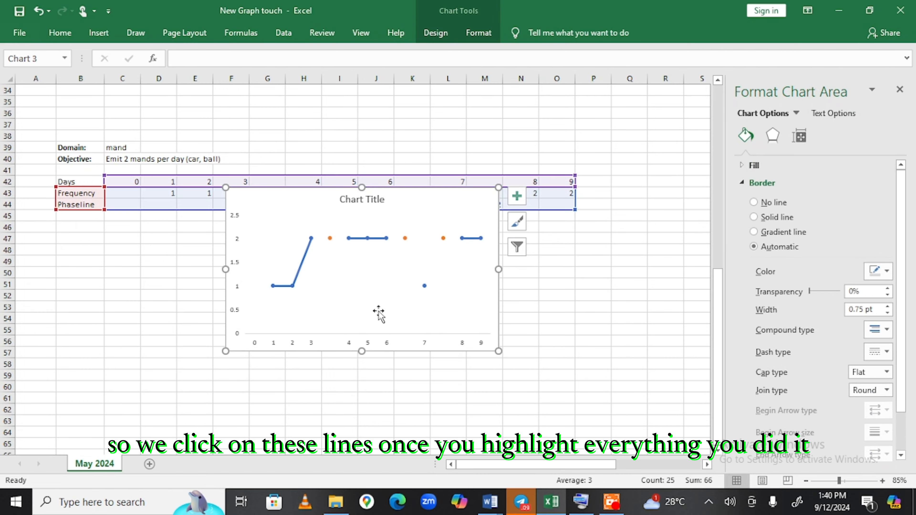
pyautogui.moveTo(423, 202)
pyautogui.mouseDown()
pyautogui.moveTo(355, 309)
pyautogui.moveTo(365, 240)
pyautogui.mouseUp()
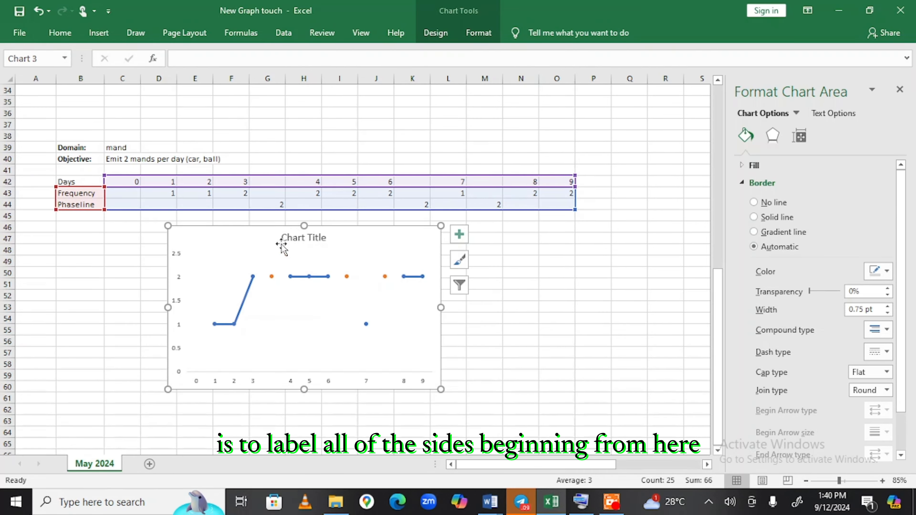
# Link the chart title to cell C40 so it reads 'Emit 2 mands per day (car, ball)'.
pyautogui.click(313, 241)
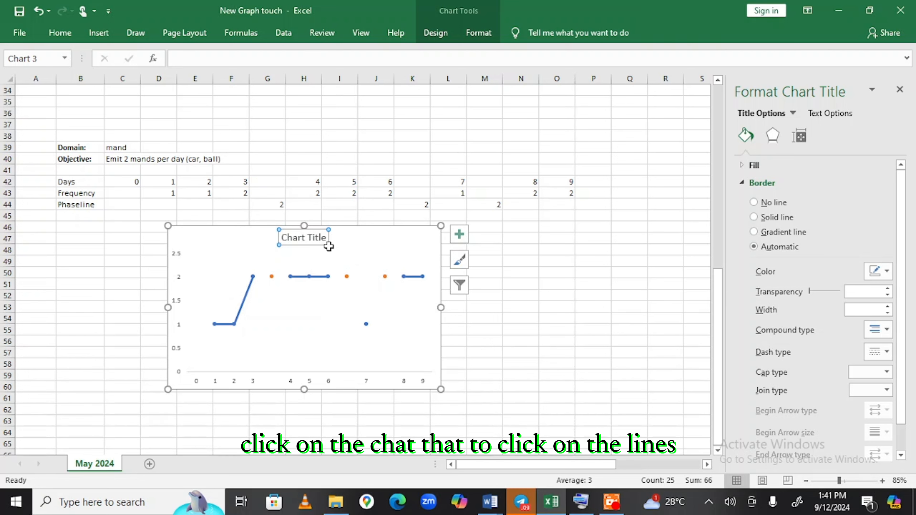
pyautogui.write('=')
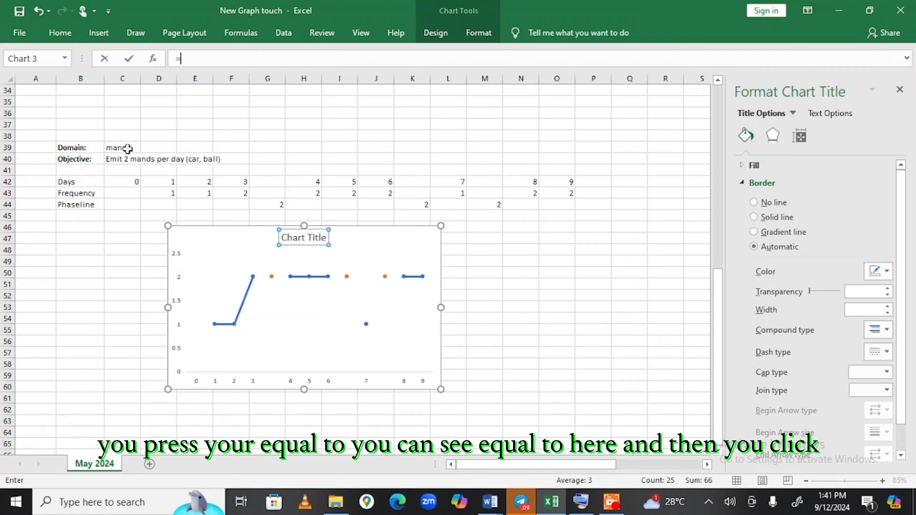
pyautogui.click(116, 162)
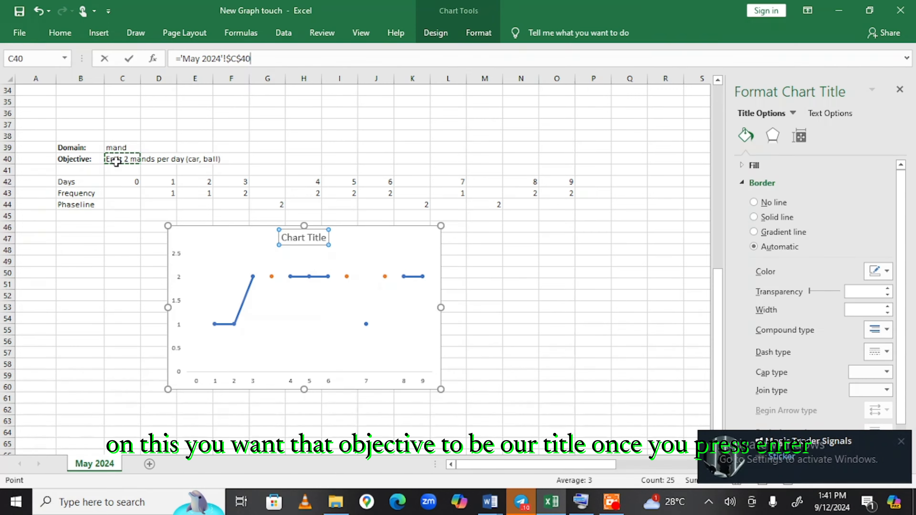
pyautogui.press('Return')
pyautogui.click(116, 162)
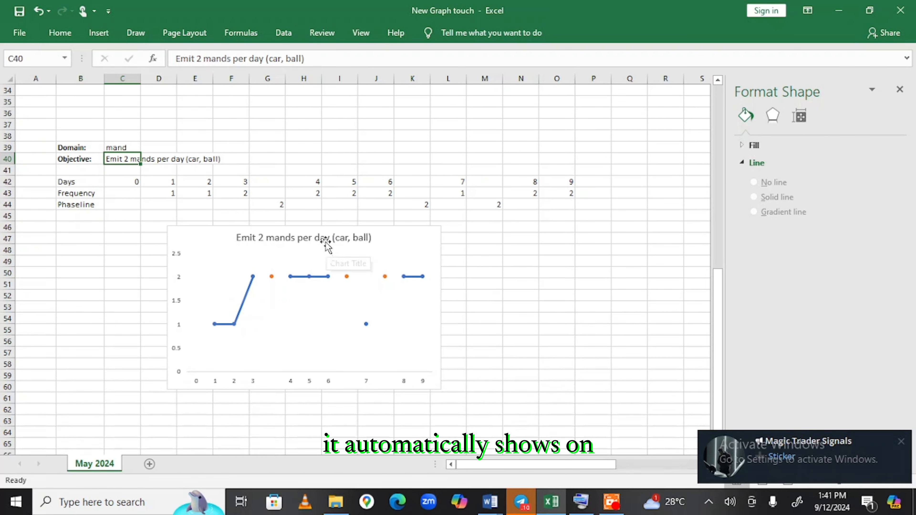
# Add axis titles and link the vertical one to the Frequency label in B43.
pyautogui.click(180, 290)
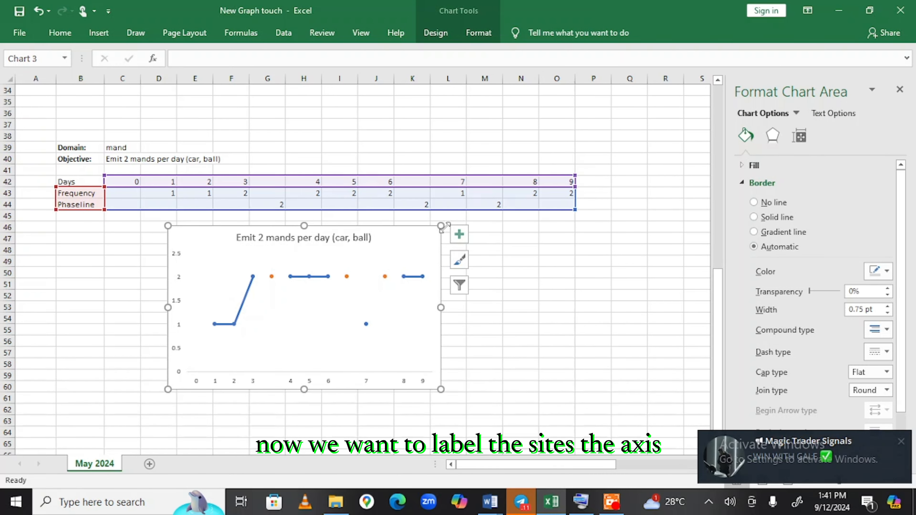
pyautogui.click(459, 235)
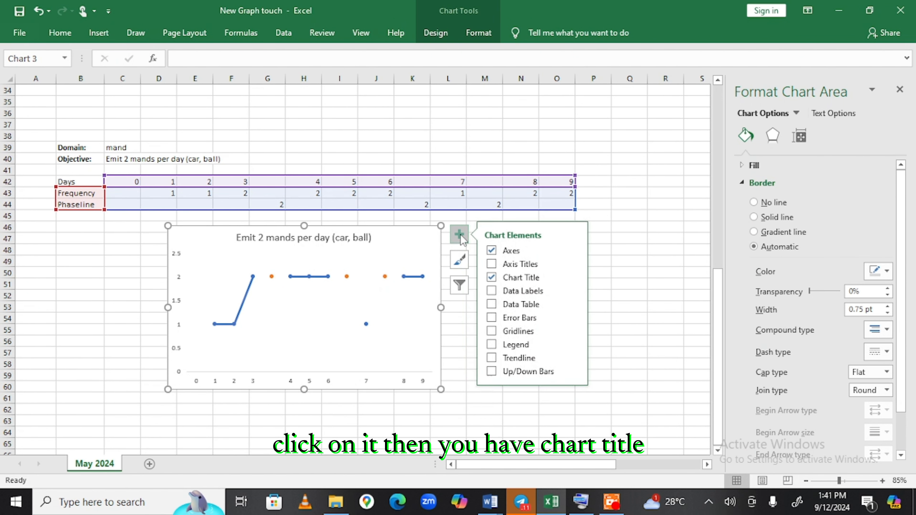
pyautogui.click(490, 265)
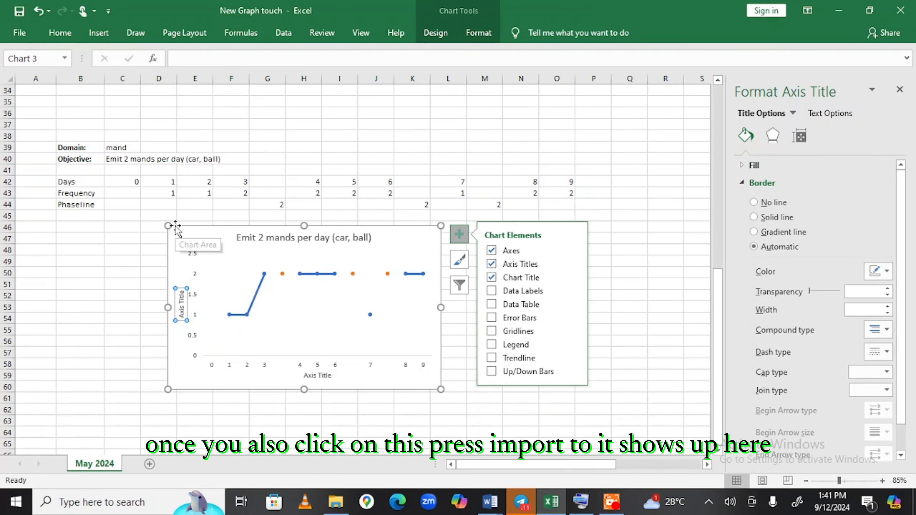
pyautogui.write('=')
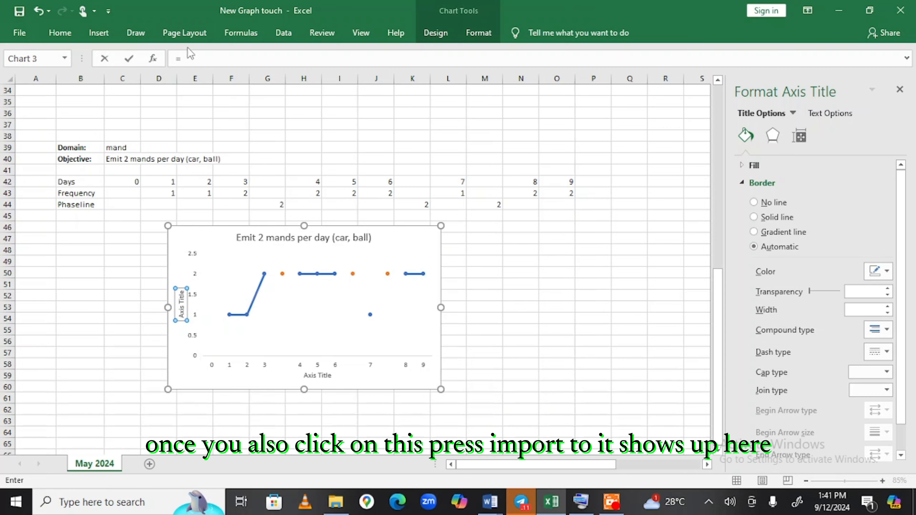
pyautogui.click(89, 195)
pyautogui.press('Return')
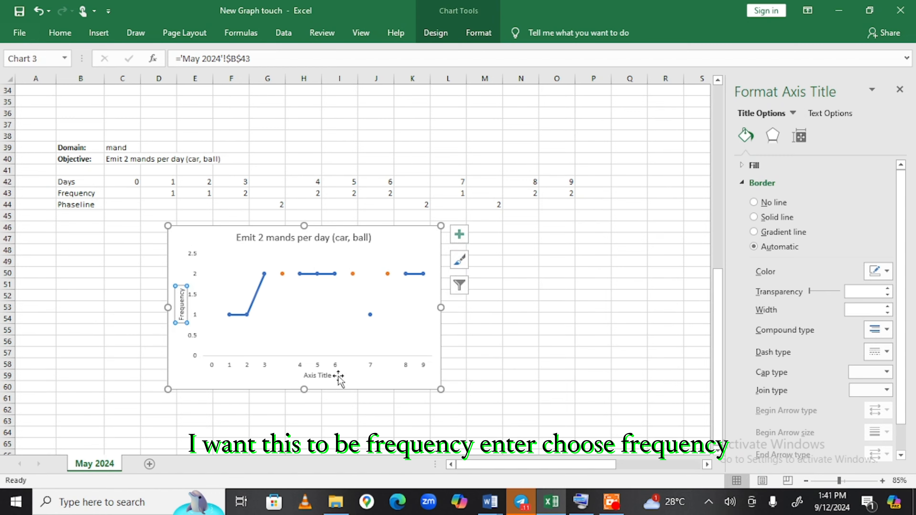
# Link the horizontal axis title to the Days label in cell B42.
pyautogui.click(325, 375)
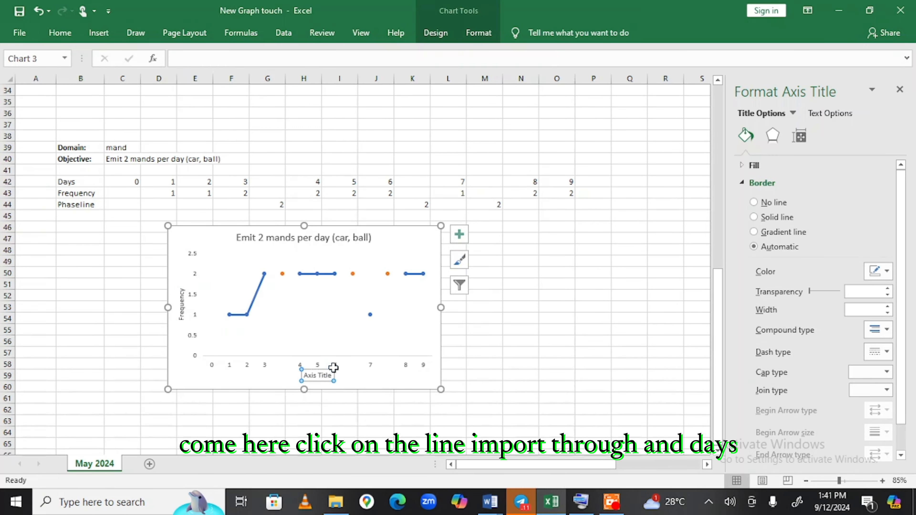
pyautogui.write('=')
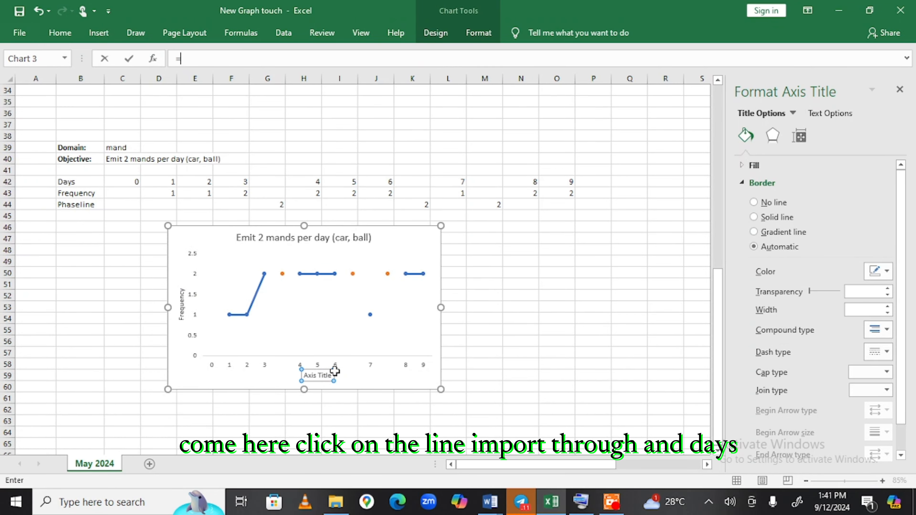
pyautogui.click(79, 183)
pyautogui.press('Return')
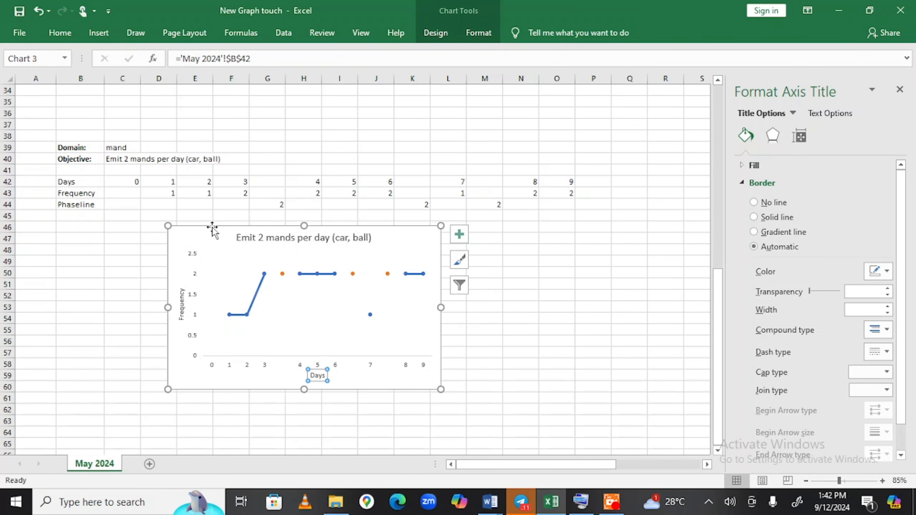
pyautogui.click(254, 330)
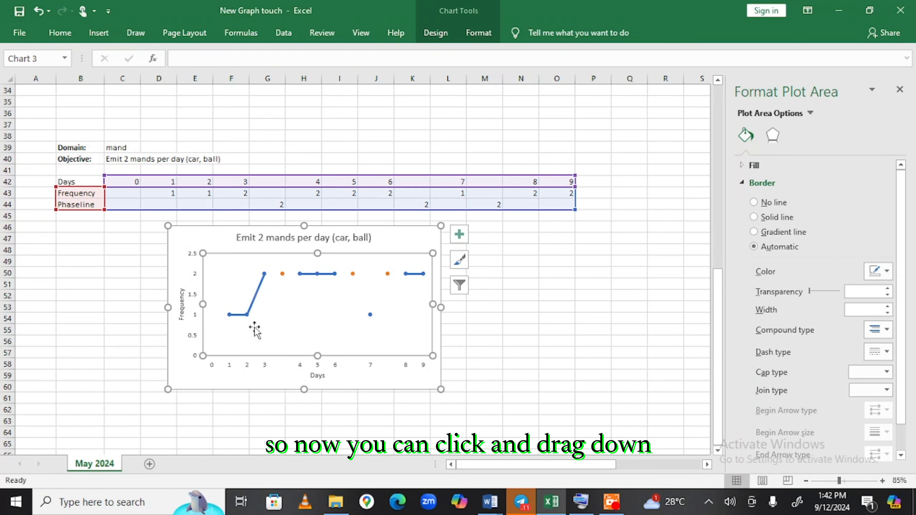
# Drag the plot area slightly lower and select the vertical Frequency axis.
pyautogui.moveTo(279, 324); pyautogui.dragTo(274, 334)
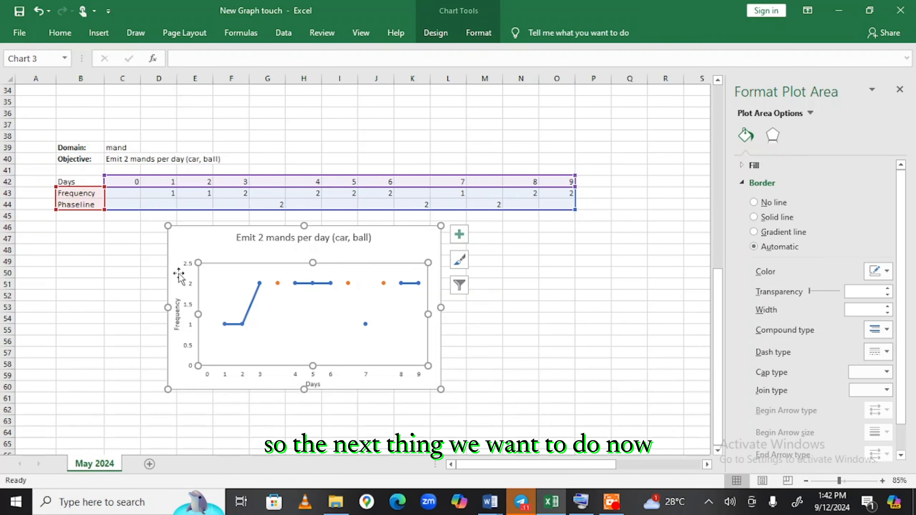
pyautogui.click(191, 288)
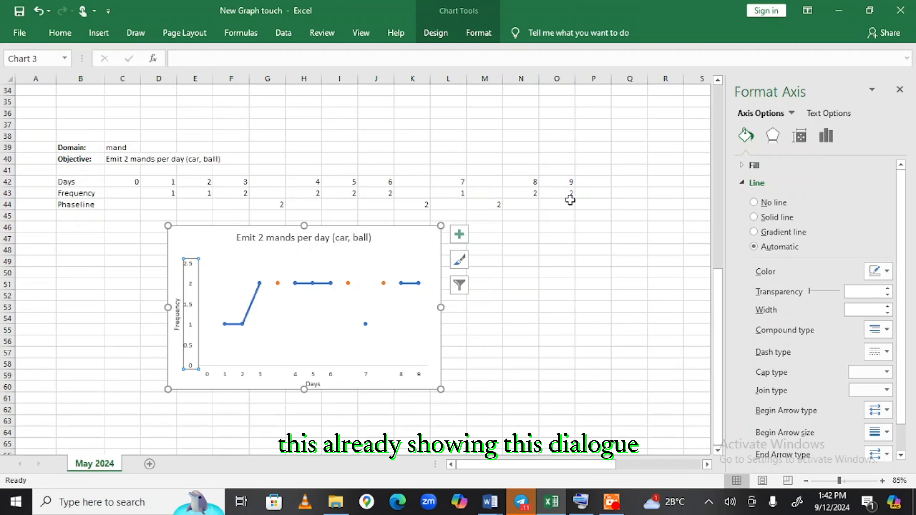
# Set the Frequency axis maximum to 2 and major unit to 1.
pyautogui.click(829, 137)
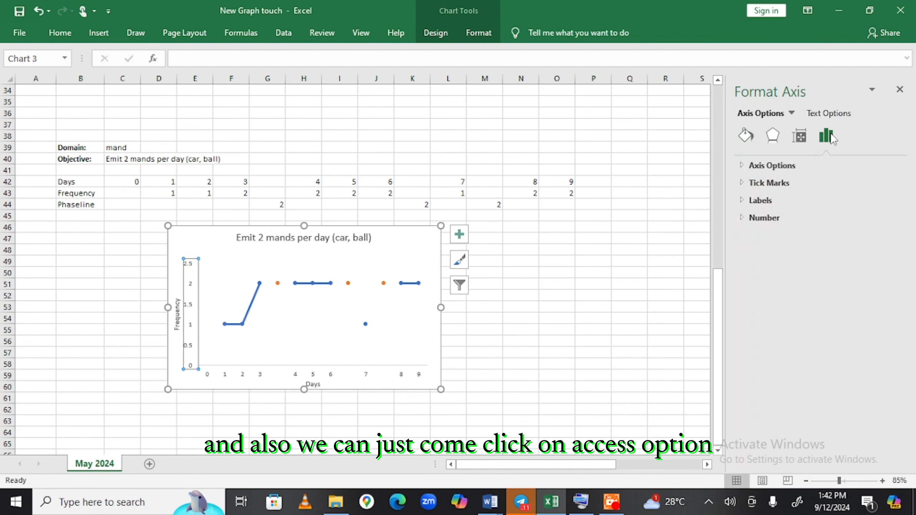
pyautogui.click(775, 165)
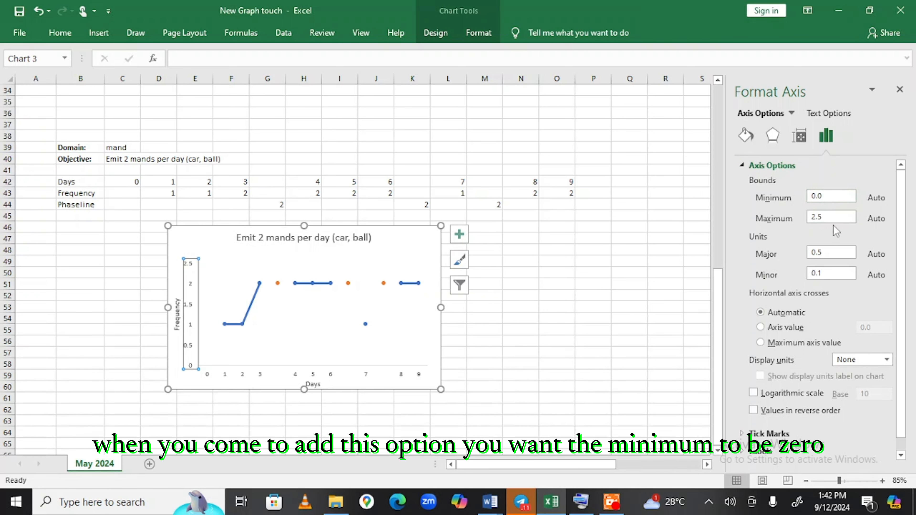
pyautogui.doubleClick(815, 217)
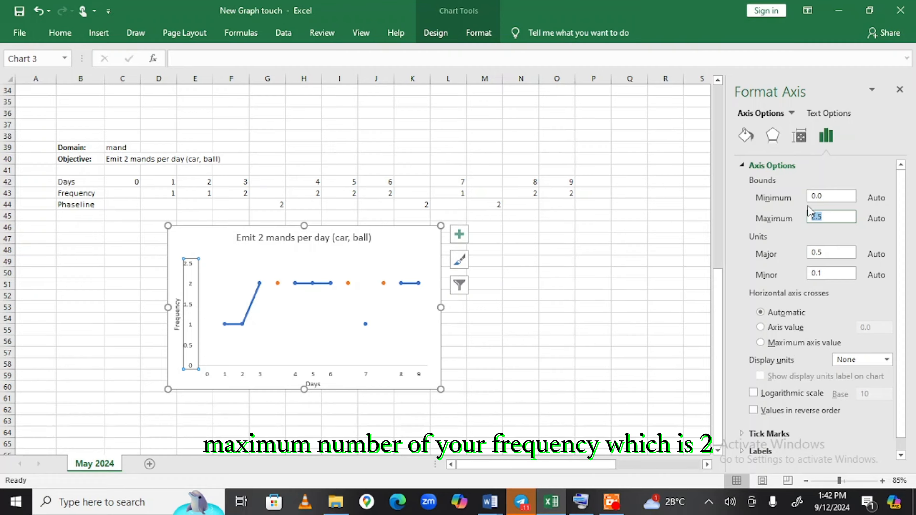
pyautogui.write('2')
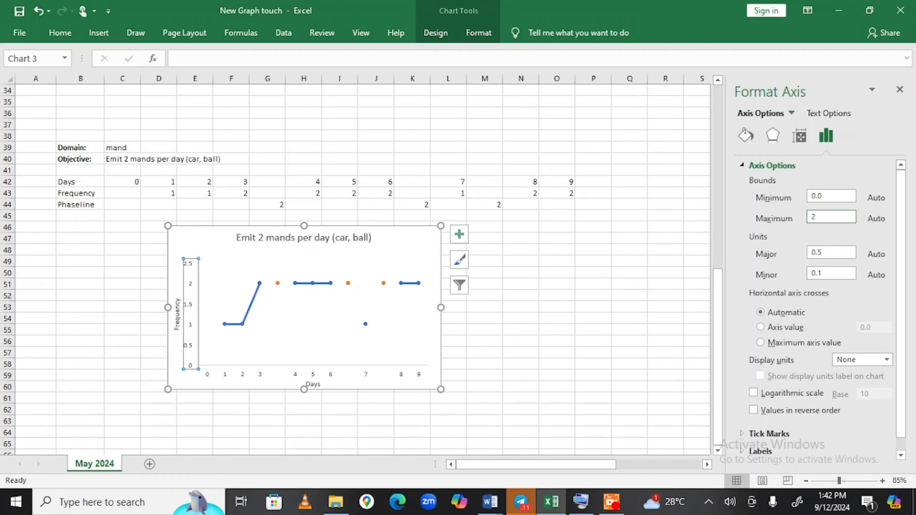
pyautogui.press('Return')
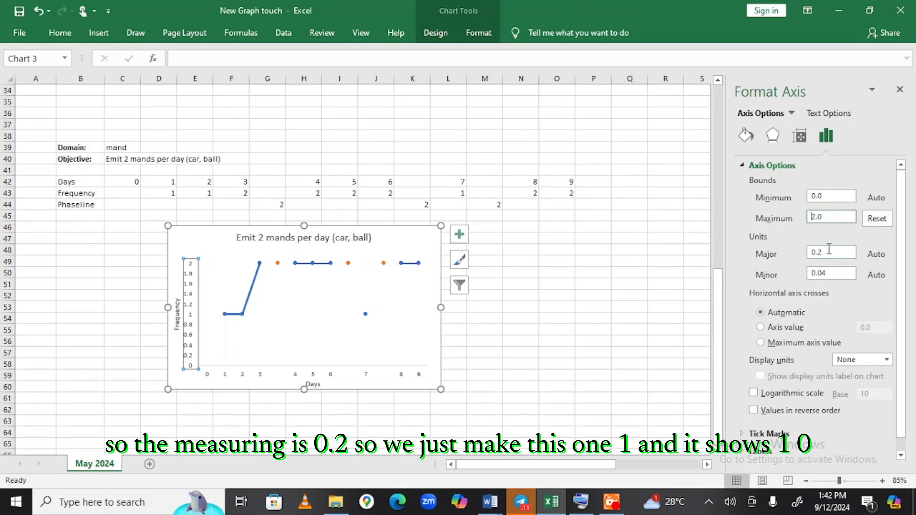
pyautogui.moveTo(829, 252); pyautogui.dragTo(796, 254)
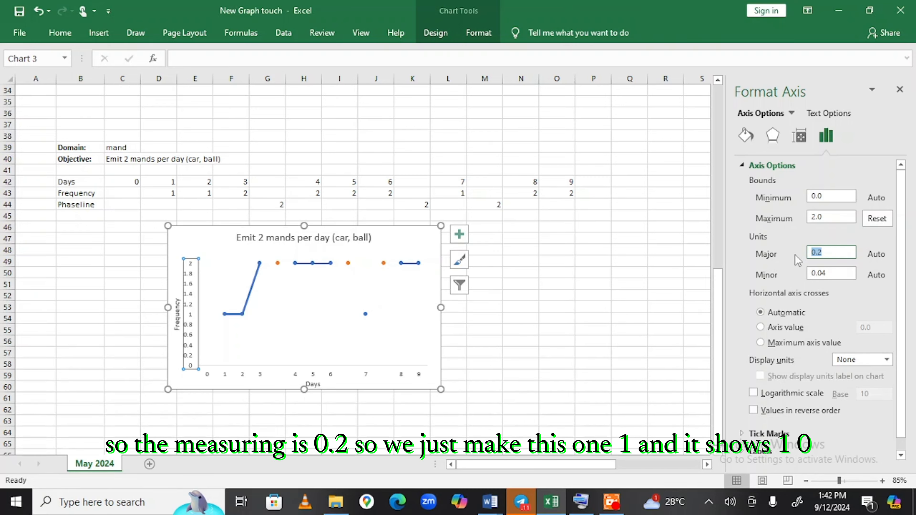
pyautogui.write('1')
pyautogui.press('Return')
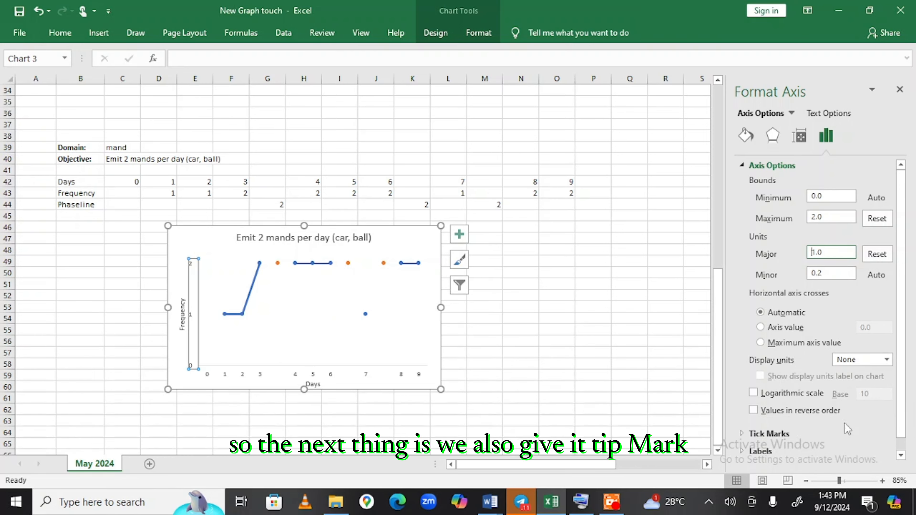
# Set major tick marks to Outside on both the Frequency and Days axes.
pyautogui.click(846, 432)
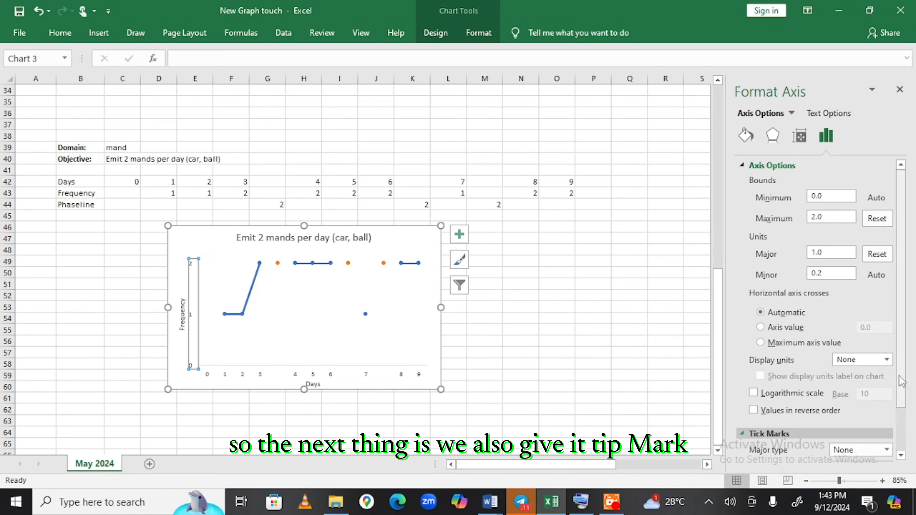
pyautogui.moveTo(901, 381); pyautogui.dragTo(899, 350)
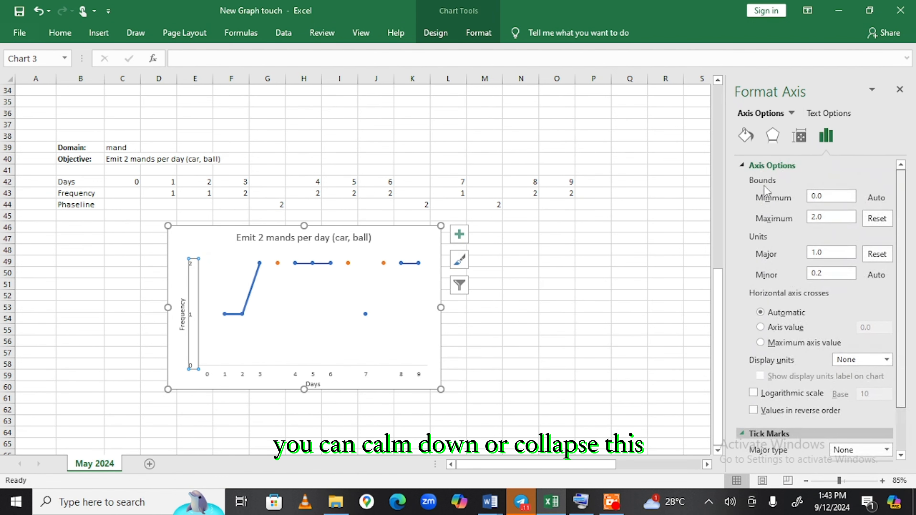
pyautogui.click(750, 167)
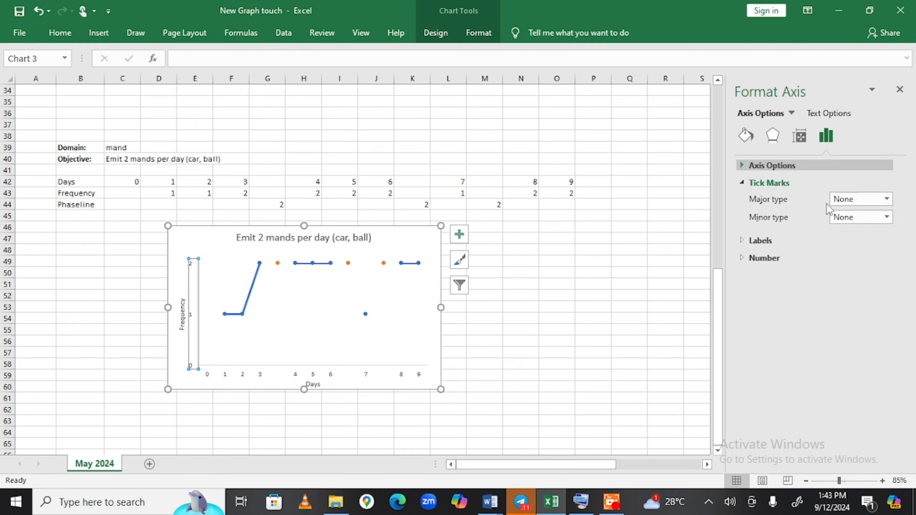
pyautogui.click(859, 206)
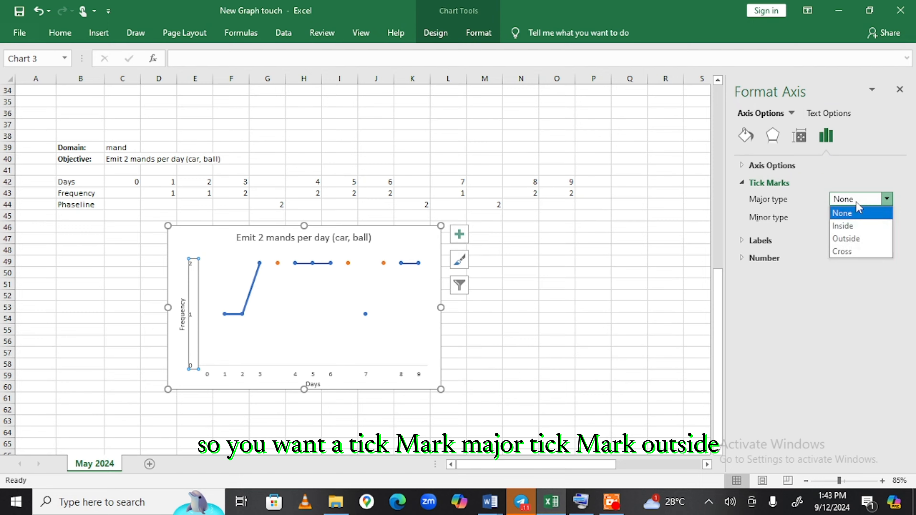
pyautogui.click(869, 238)
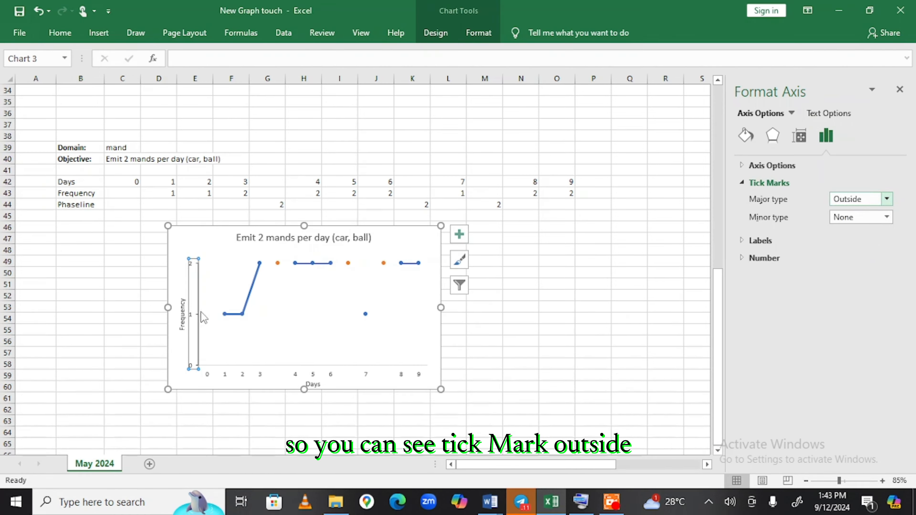
pyautogui.click(265, 375)
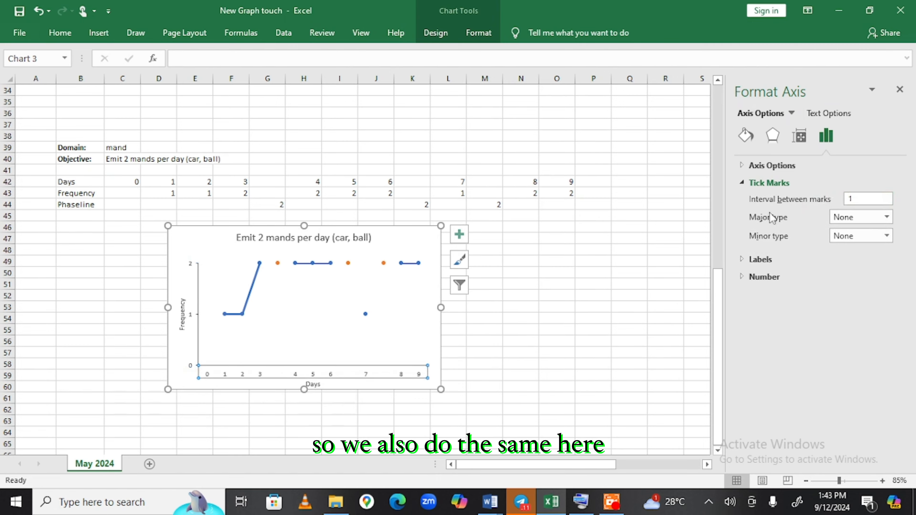
pyautogui.click(865, 218)
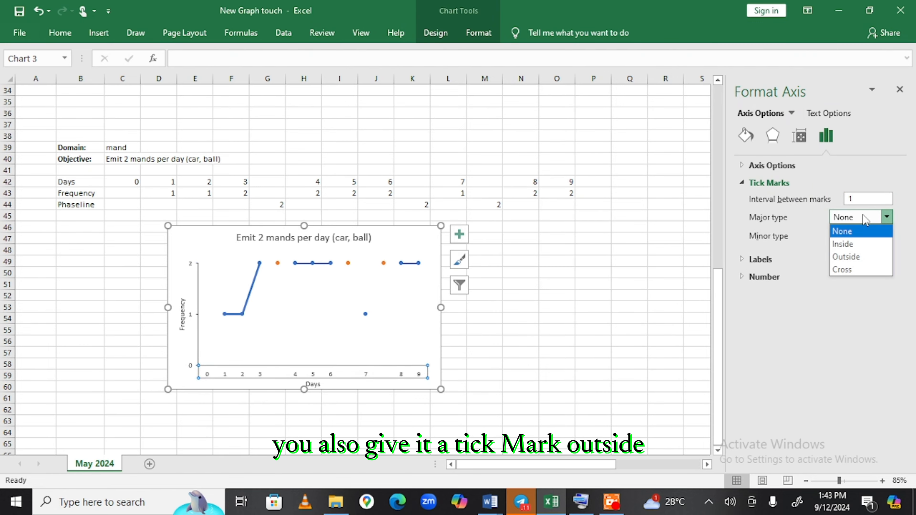
pyautogui.click(869, 258)
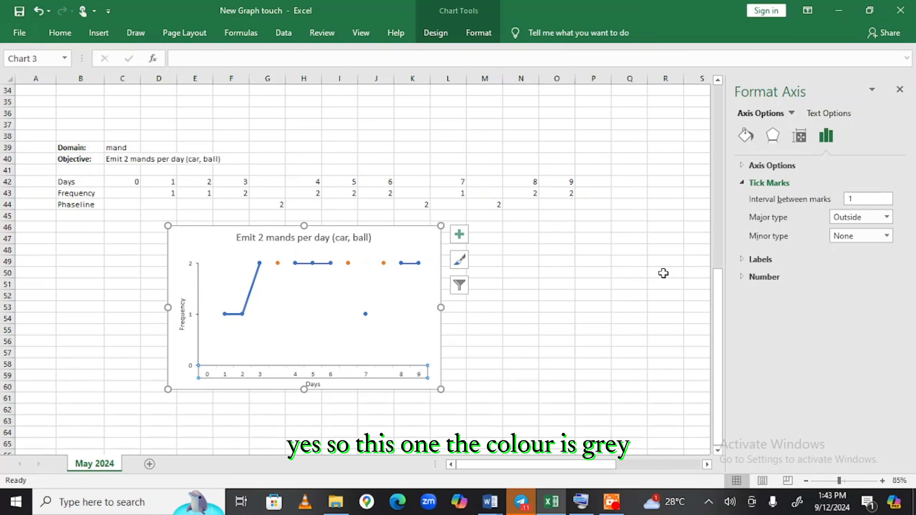
# Make the Days axis line black.
pyautogui.click(745, 136)
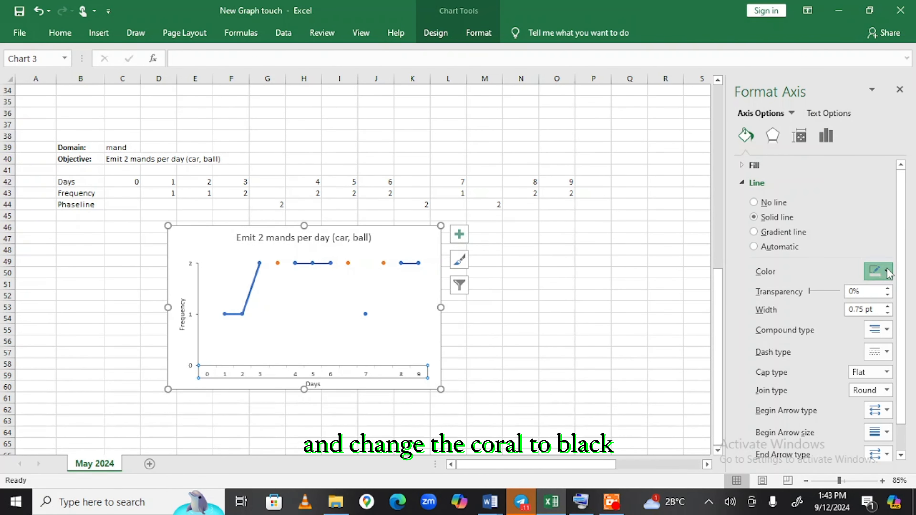
pyautogui.click(887, 271)
pyautogui.click(815, 302)
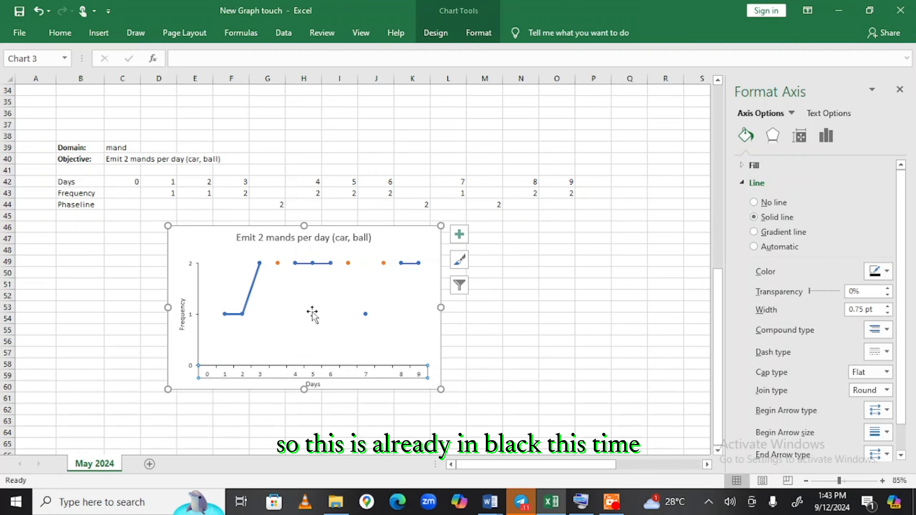
pyautogui.click(527, 300)
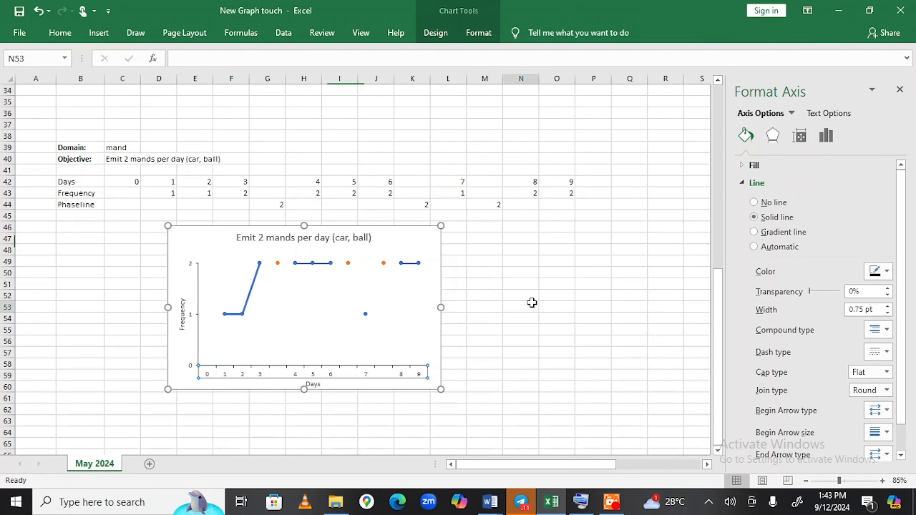
# Nudge the plot area slightly left and select the orange Phaseline series.
pyautogui.click(333, 331)
pyautogui.moveTo(284, 318); pyautogui.dragTo(286, 317)
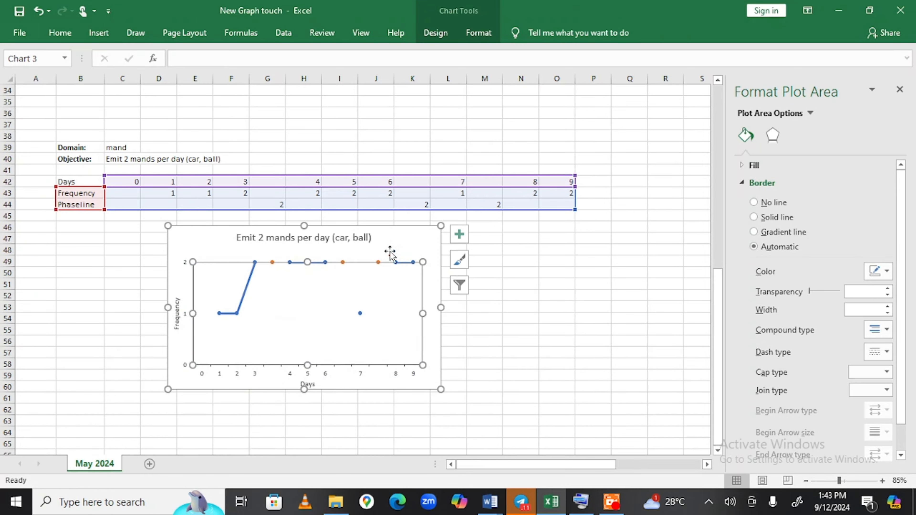
pyautogui.click(402, 251)
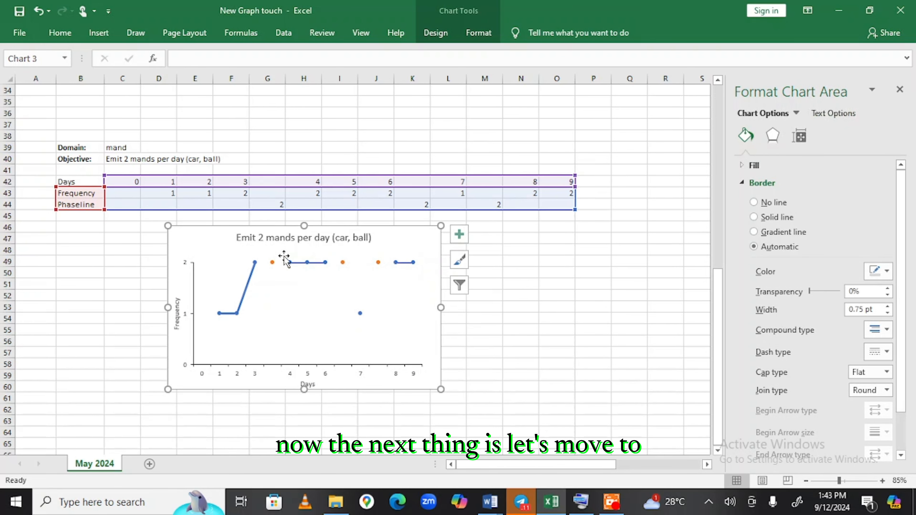
pyautogui.click(272, 262)
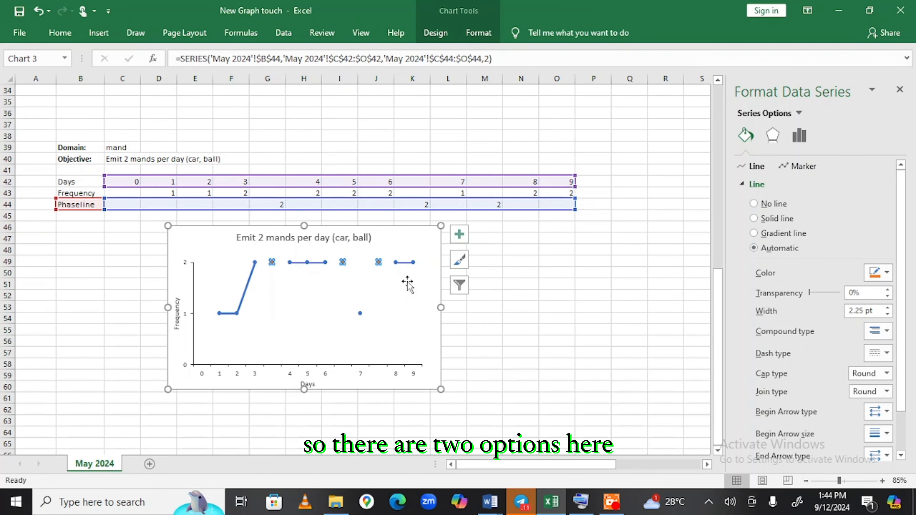
pyautogui.click(403, 253)
pyautogui.click(396, 262)
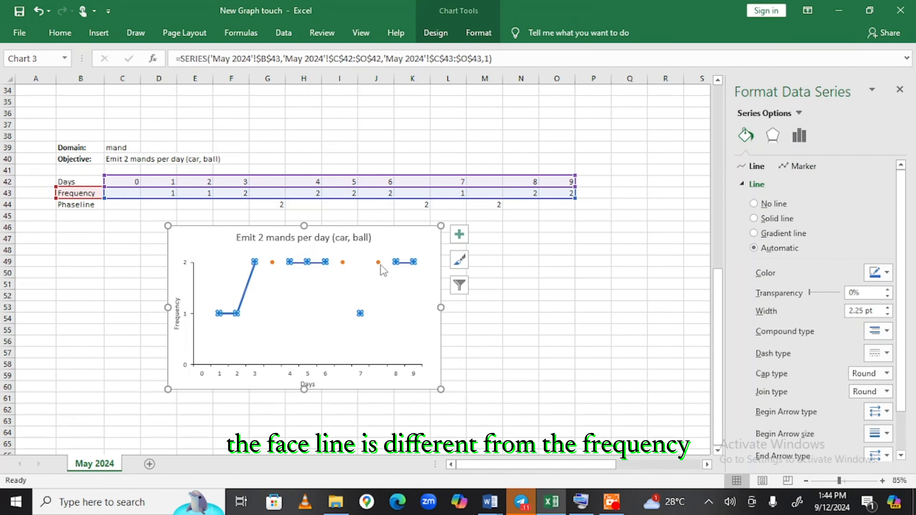
pyautogui.click(378, 262)
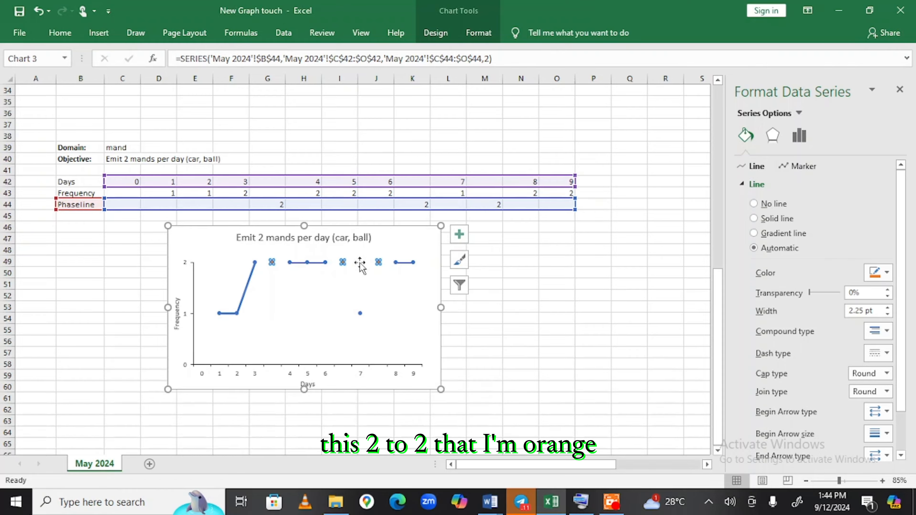
pyautogui.moveTo(343, 262)
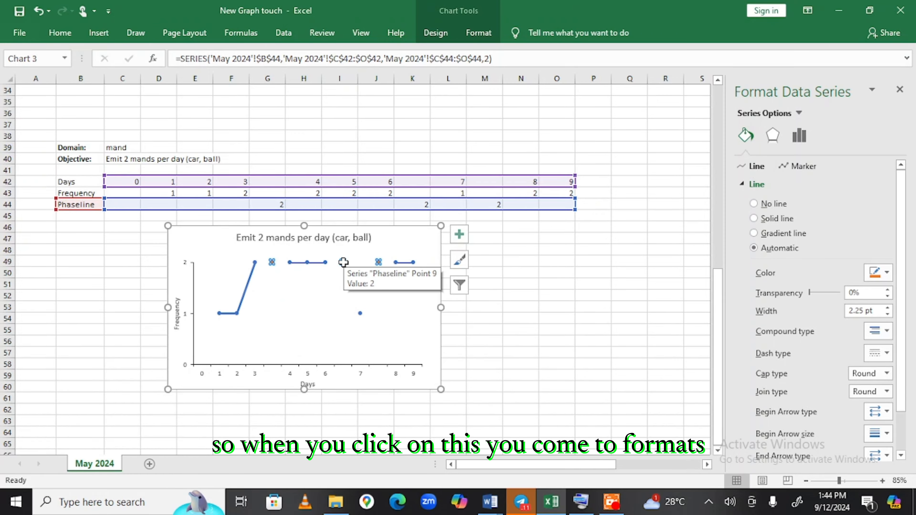
# Add error bars to the Phaseline series through More Error Bars Options.
pyautogui.click(469, 44)
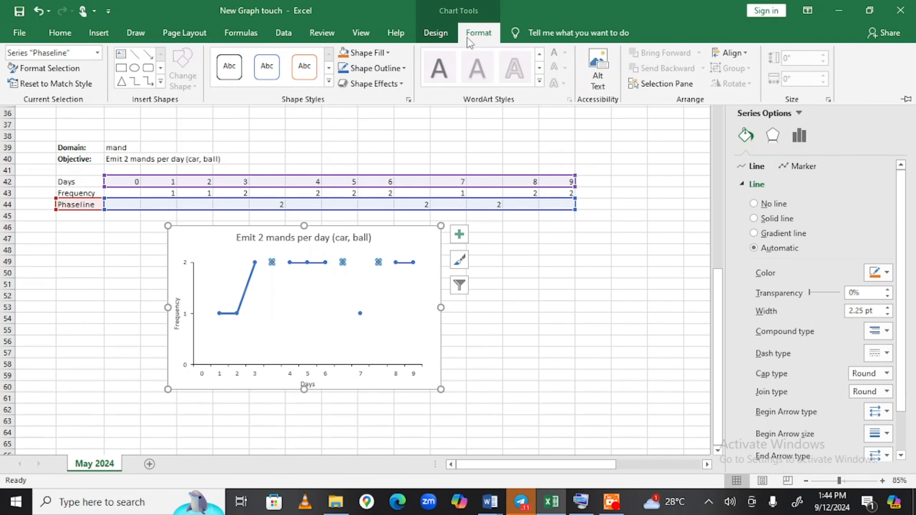
pyautogui.click(450, 34)
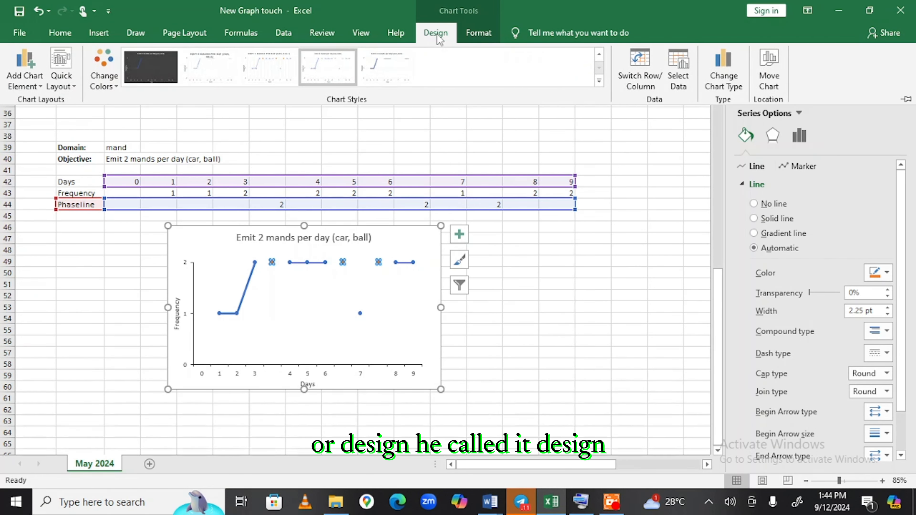
pyautogui.click(32, 80)
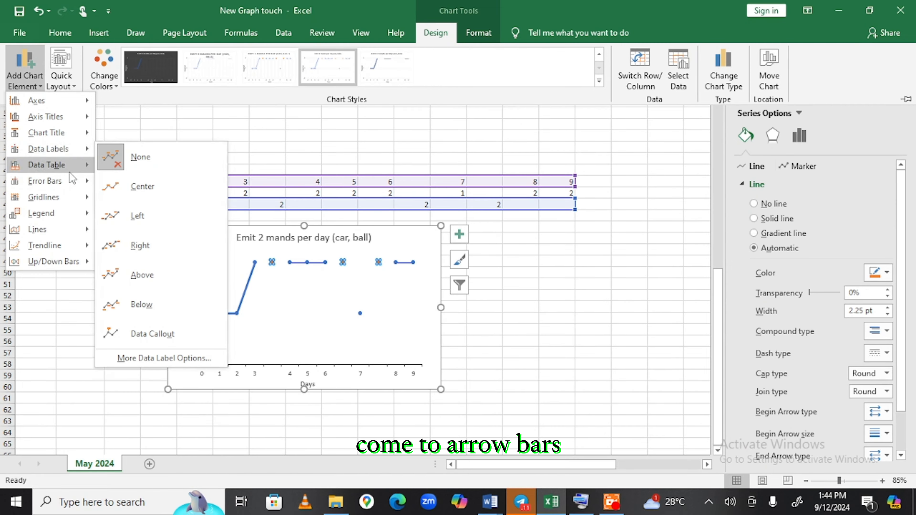
pyautogui.moveTo(69, 184)
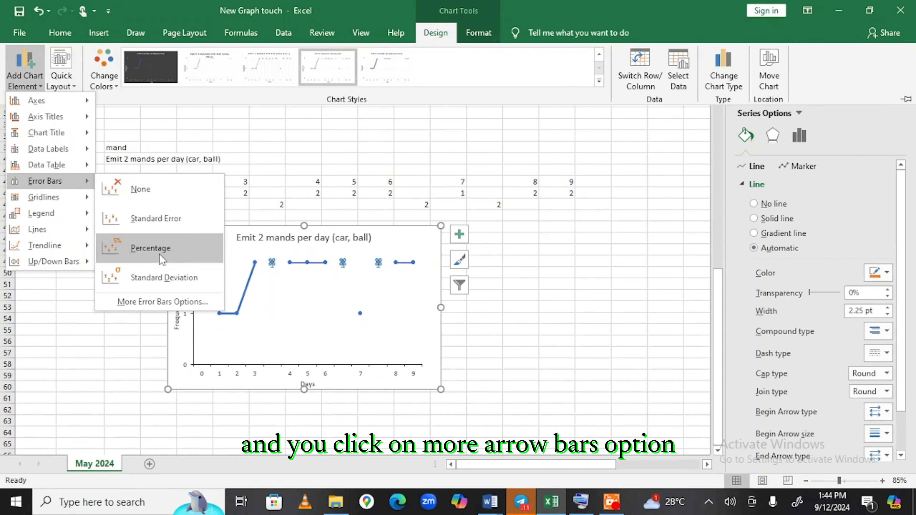
pyautogui.click(169, 302)
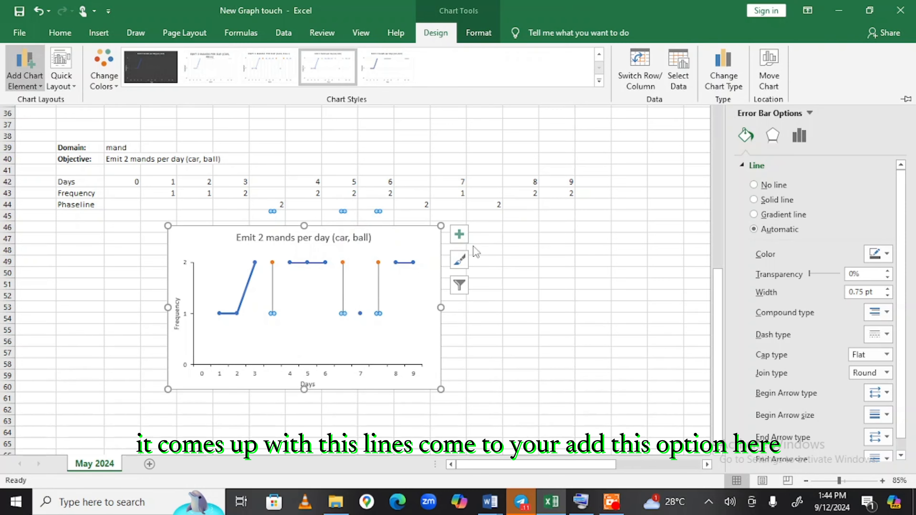
# Set the Phaseline error bars to Minus direction with a fixed value of 2.
pyautogui.click(798, 141)
pyautogui.click(798, 138)
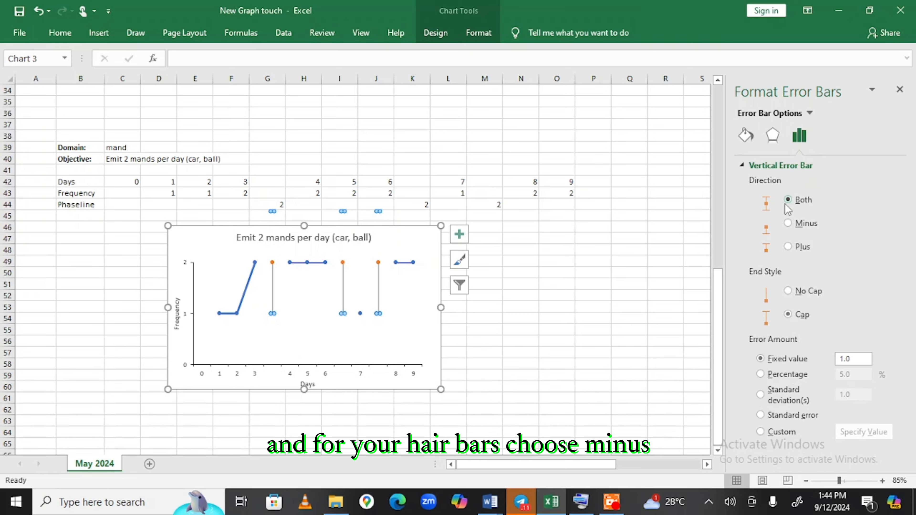
pyautogui.click(788, 223)
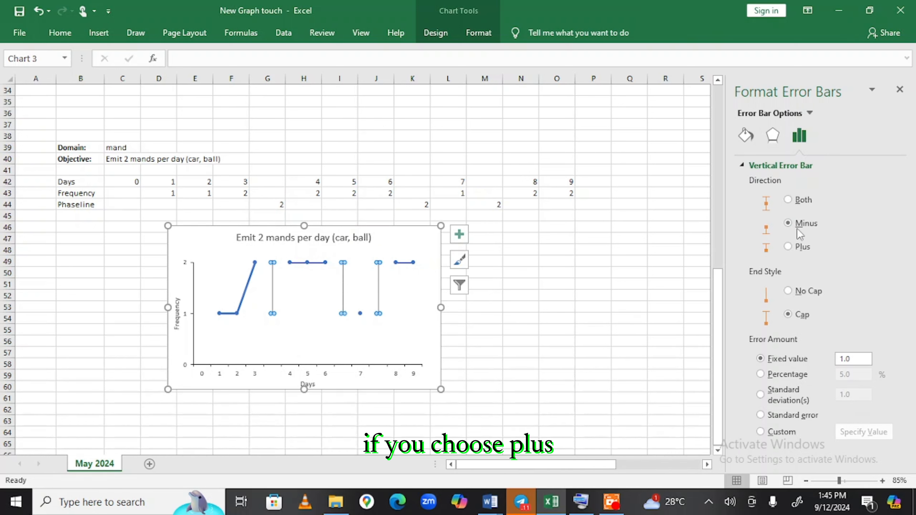
pyautogui.click(788, 249)
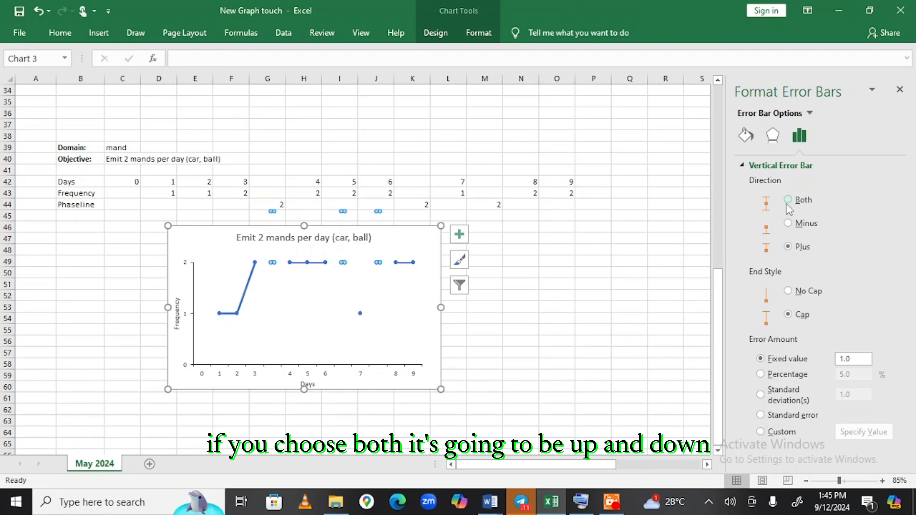
pyautogui.click(788, 225)
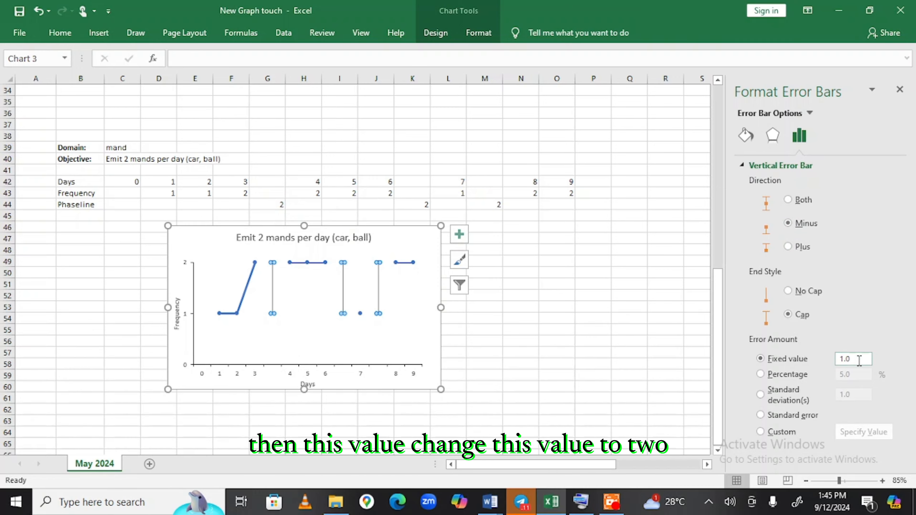
pyautogui.moveTo(859, 360); pyautogui.dragTo(826, 361)
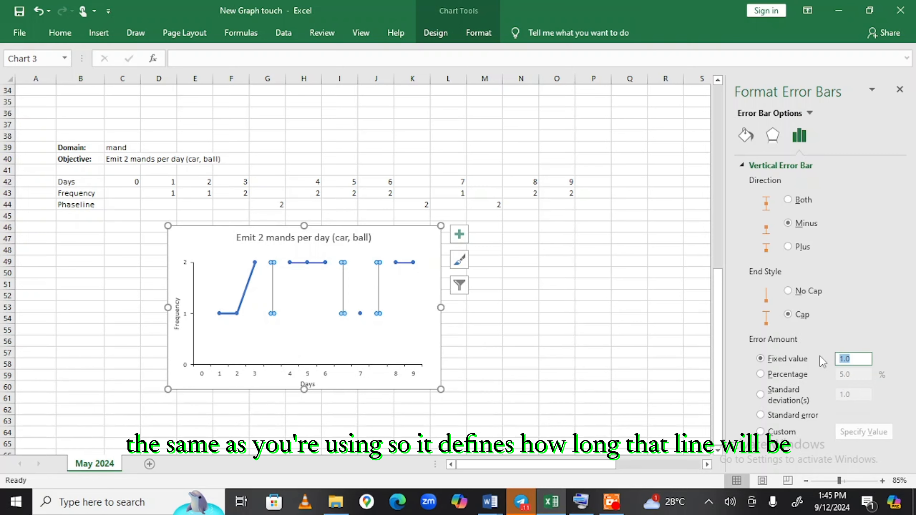
pyautogui.write('2')
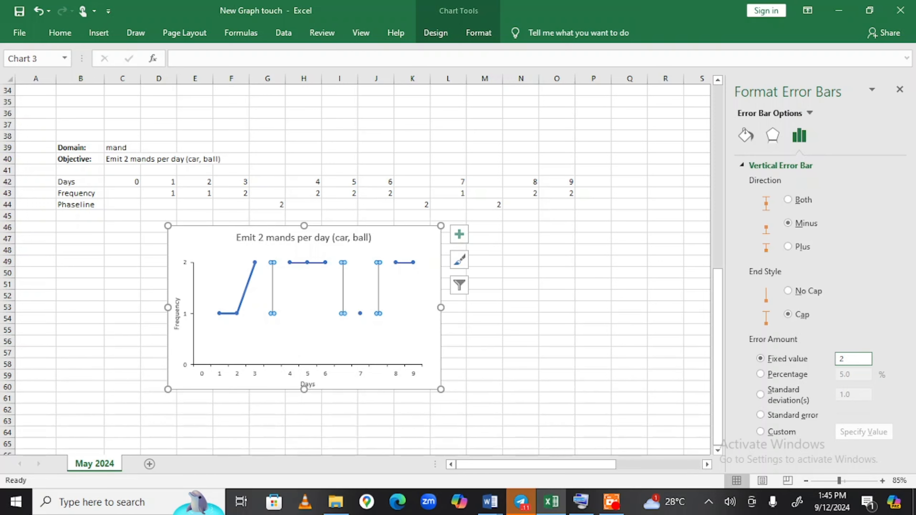
pyautogui.press('Return')
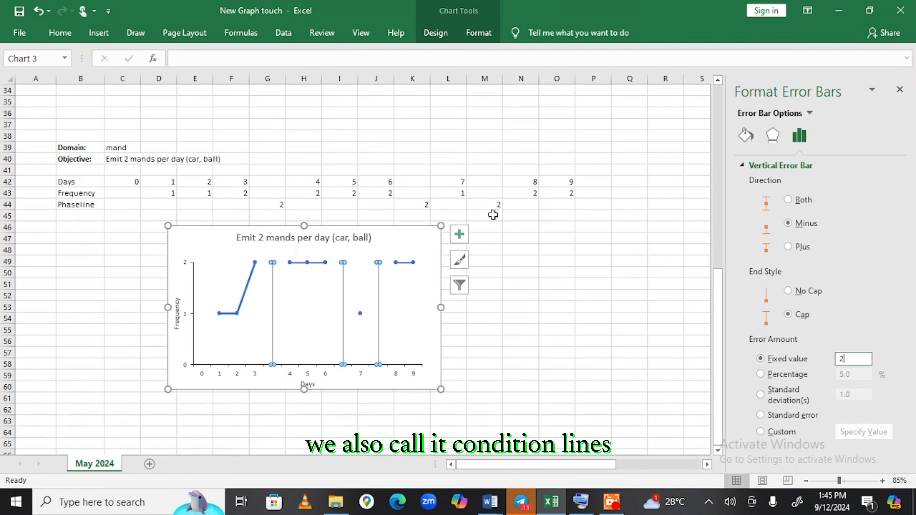
# Give the phase-line error bars a Long Dash line style.
pyautogui.click(745, 133)
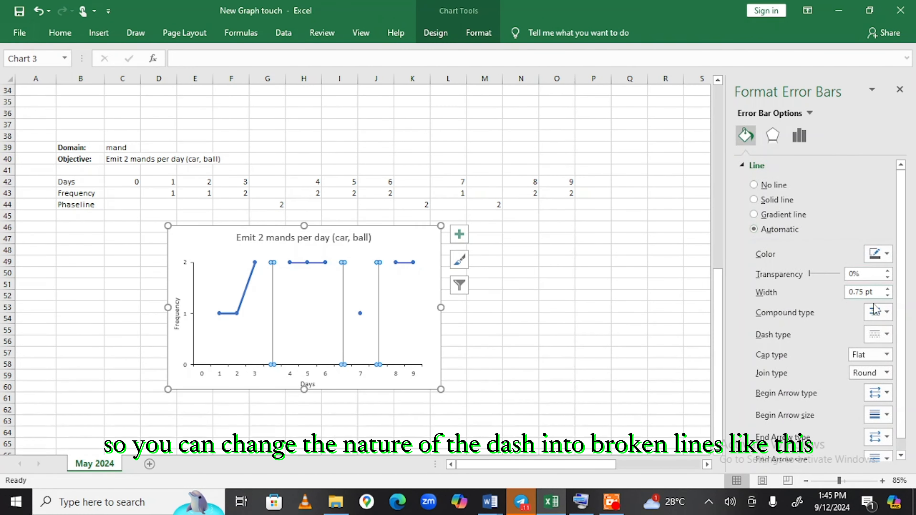
pyautogui.click(877, 336)
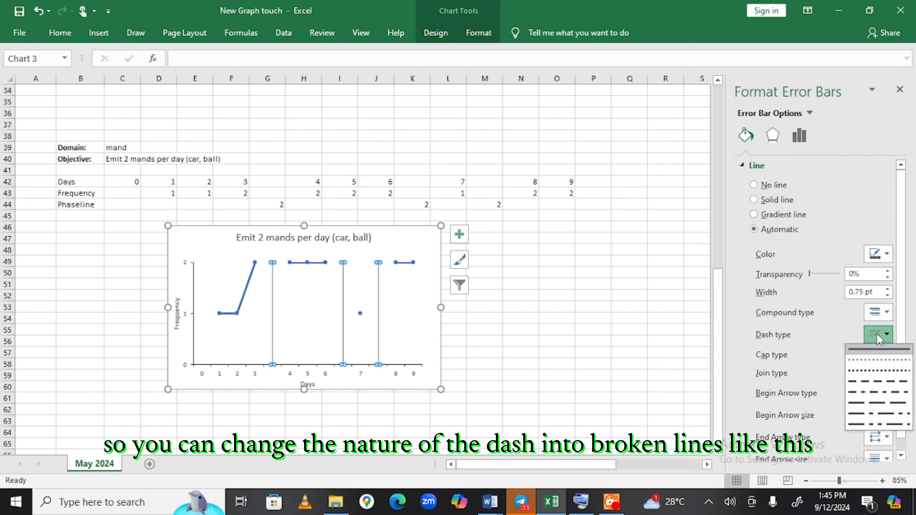
pyautogui.click(872, 404)
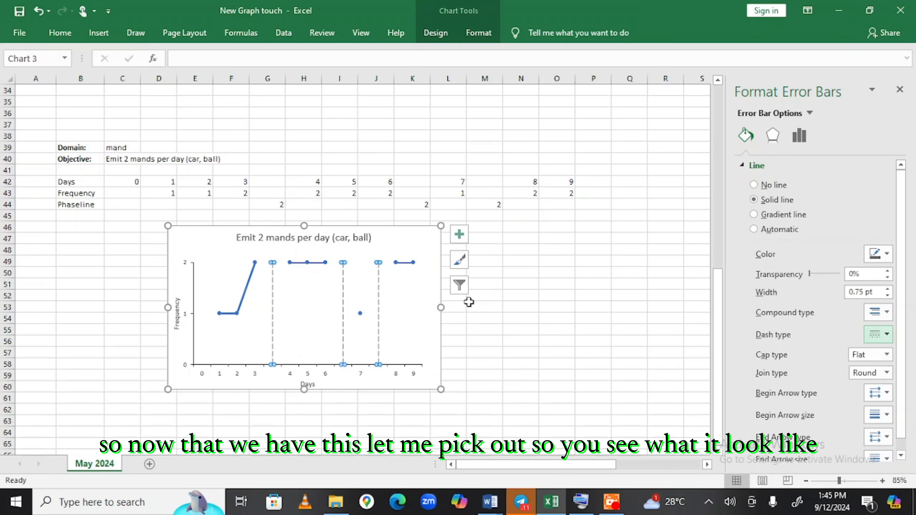
pyautogui.click(519, 316)
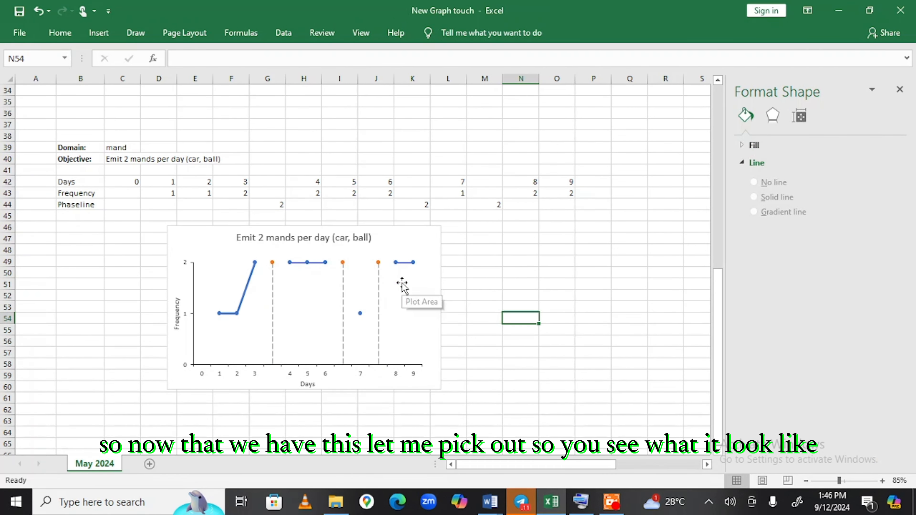
# Select the Frequency data series and set its line colour to black.
pyautogui.moveTo(380, 266)
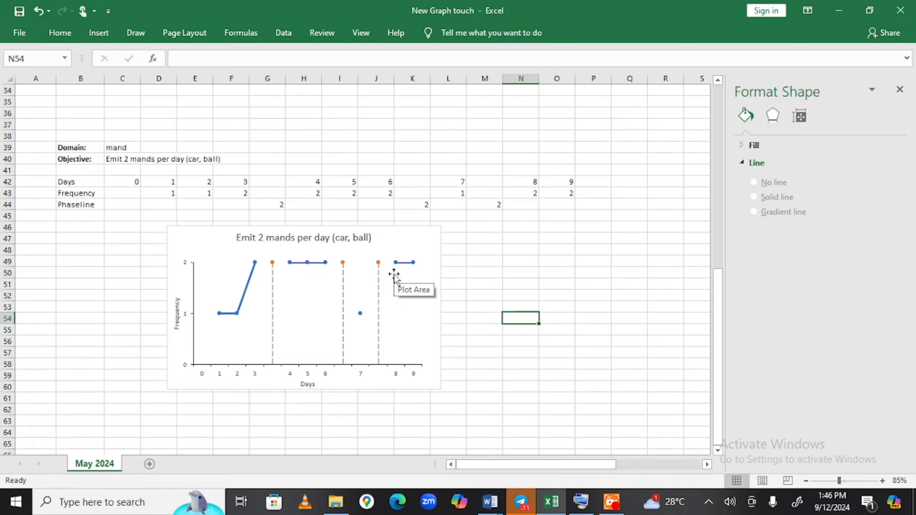
pyautogui.click(307, 264)
pyautogui.click(878, 273)
pyautogui.click(819, 314)
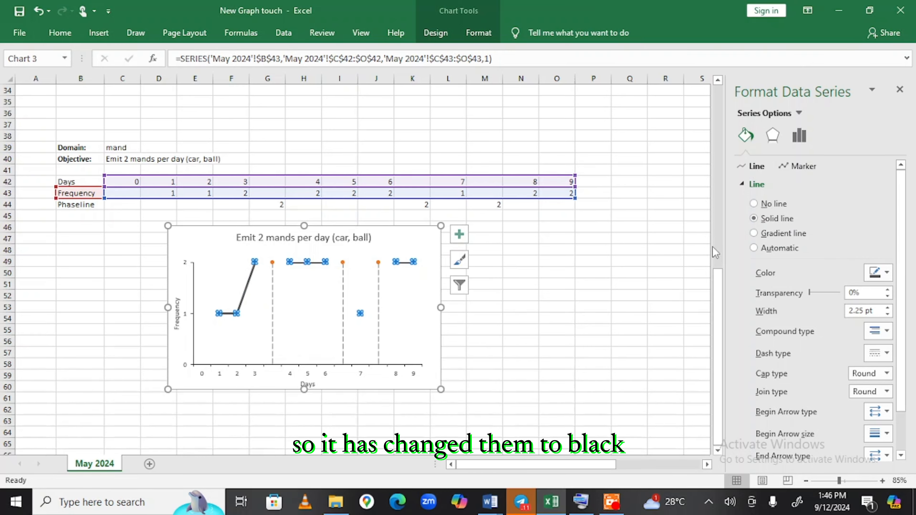
# Reduce the black Frequency line's width from 2.25 pt to 0.5 pt.
pyautogui.click(871, 311)
pyautogui.press('BackSpace')
pyautogui.write('.')
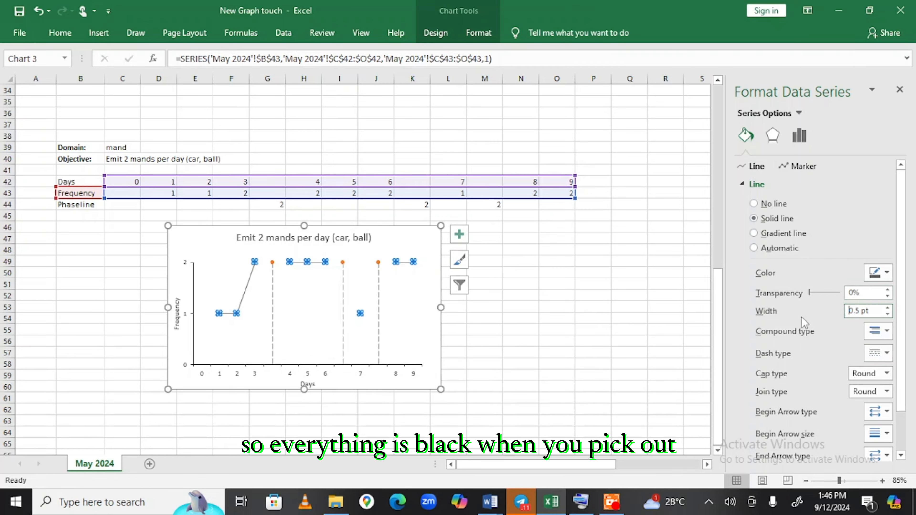
pyautogui.click(586, 300)
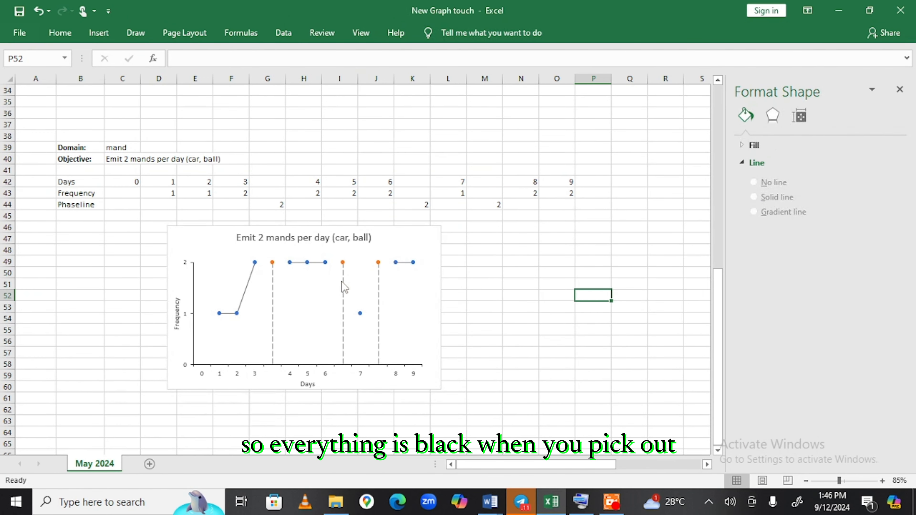
# Give the Frequency series markers a solid border.
pyautogui.click(256, 264)
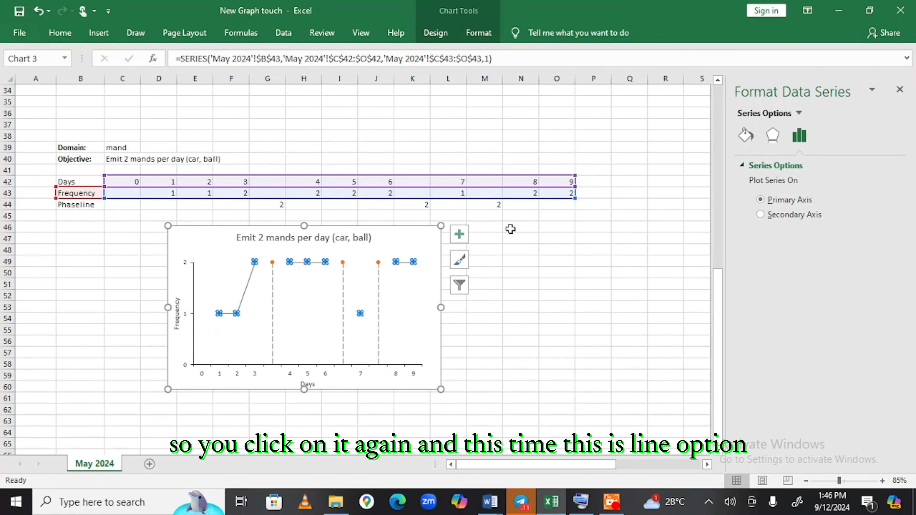
pyautogui.click(744, 141)
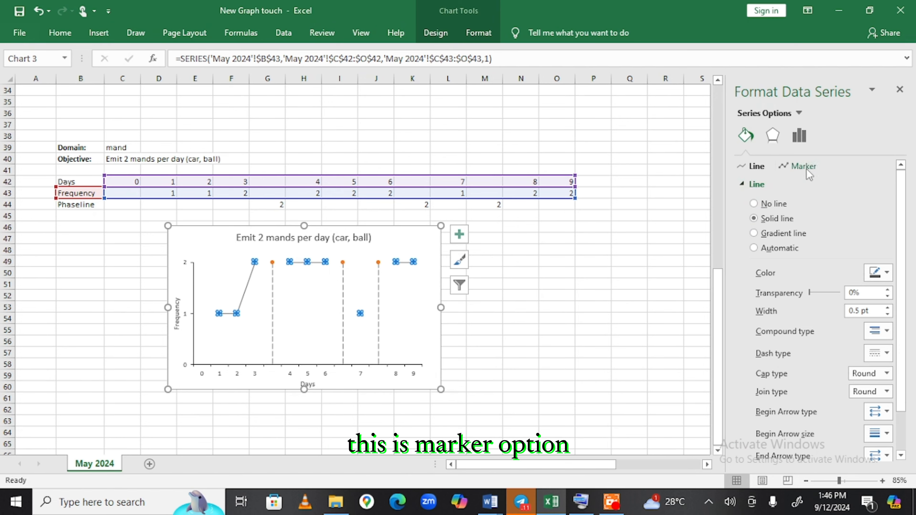
pyautogui.click(790, 167)
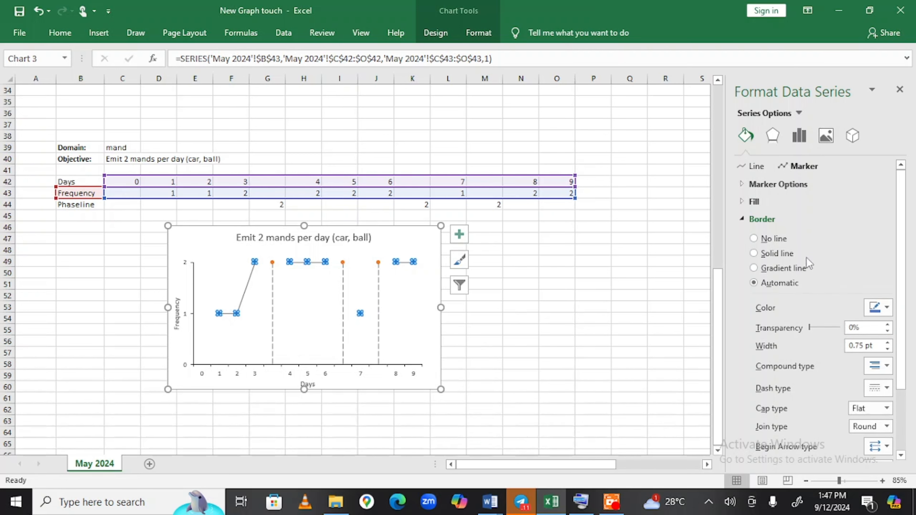
pyautogui.click(762, 253)
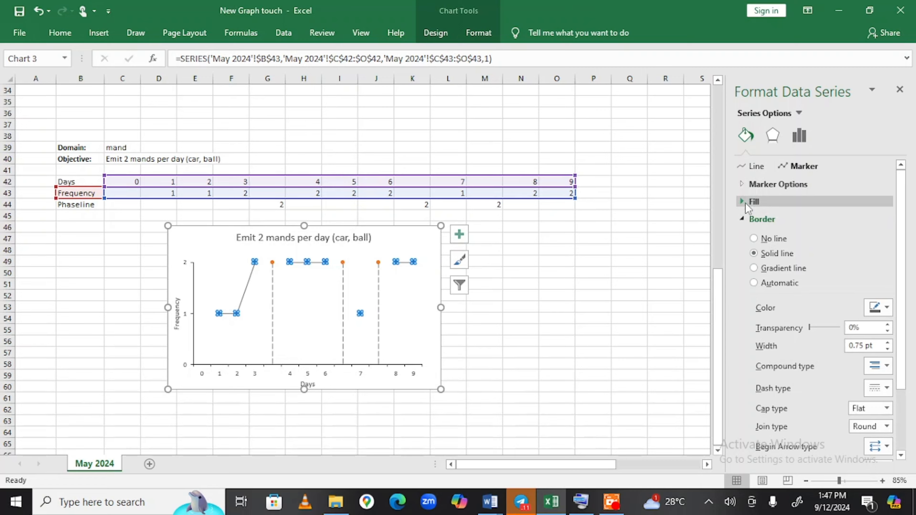
pyautogui.click(743, 219)
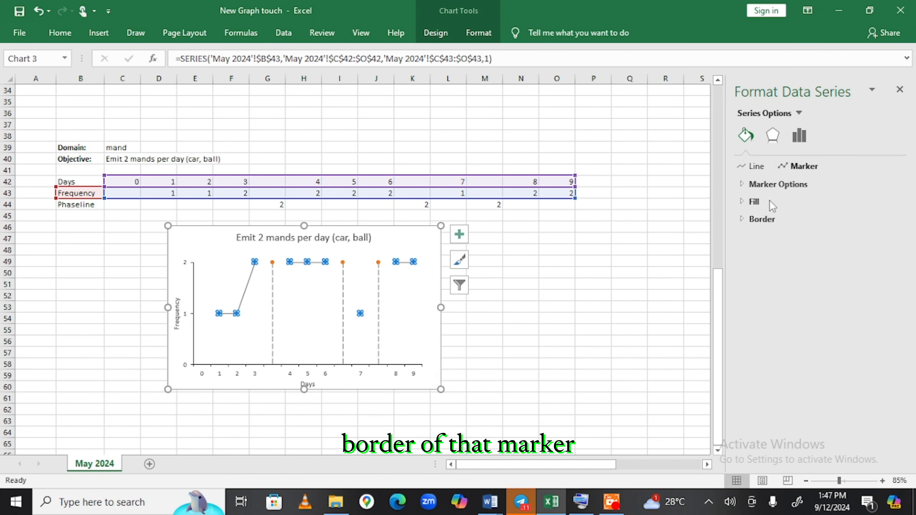
pyautogui.click(604, 285)
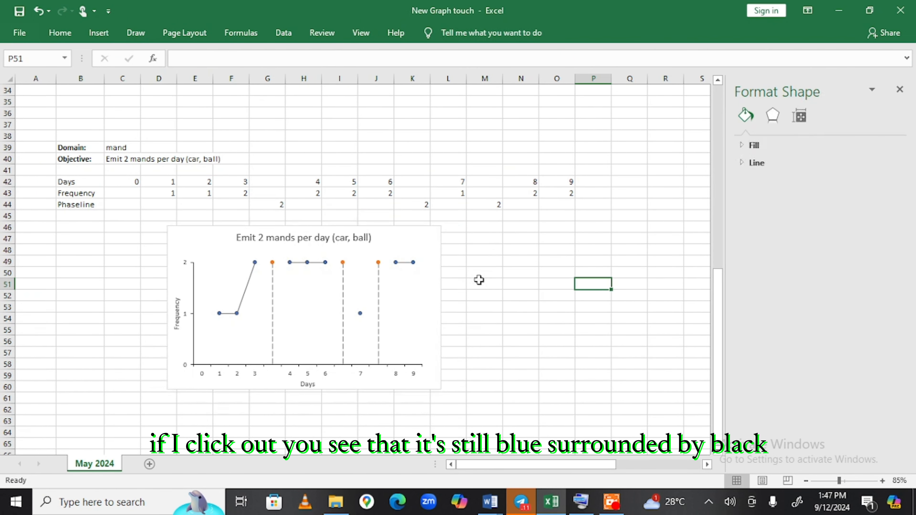
# Fill the Frequency data markers with solid black.
pyautogui.click(414, 263)
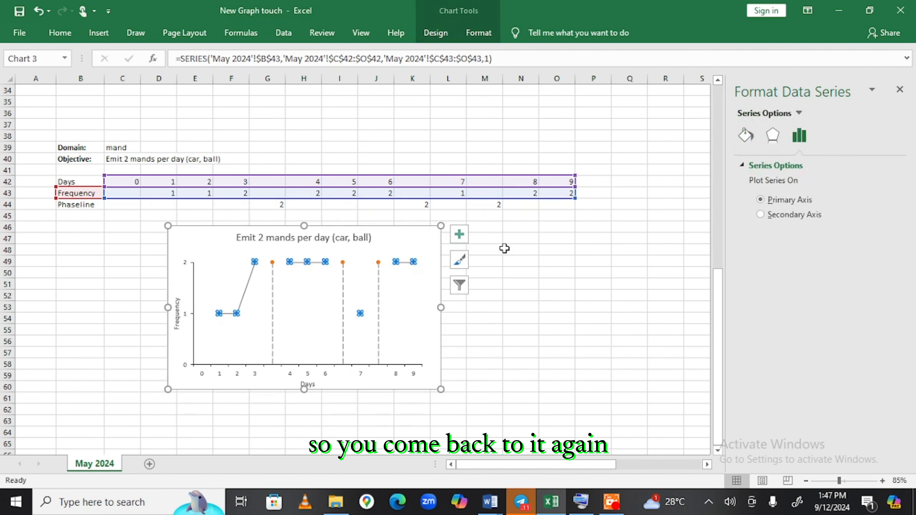
pyautogui.click(746, 135)
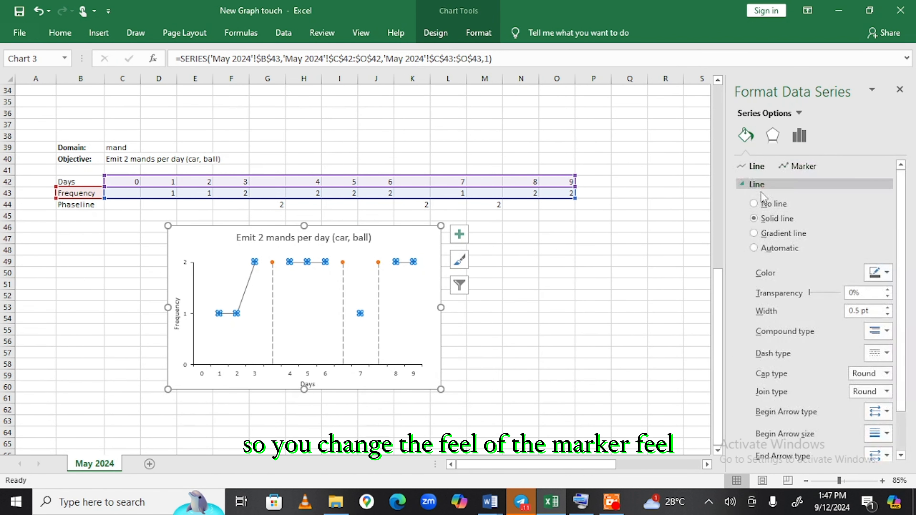
pyautogui.click(795, 164)
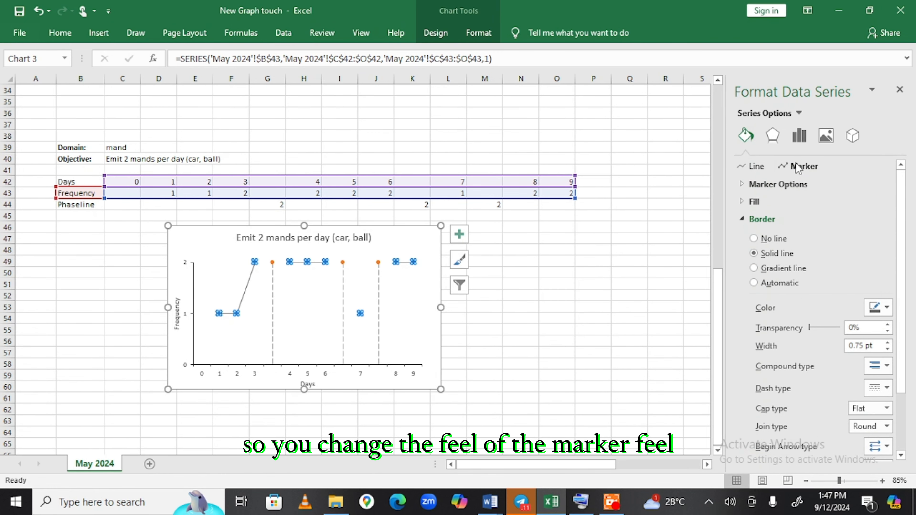
pyautogui.click(746, 218)
pyautogui.click(744, 202)
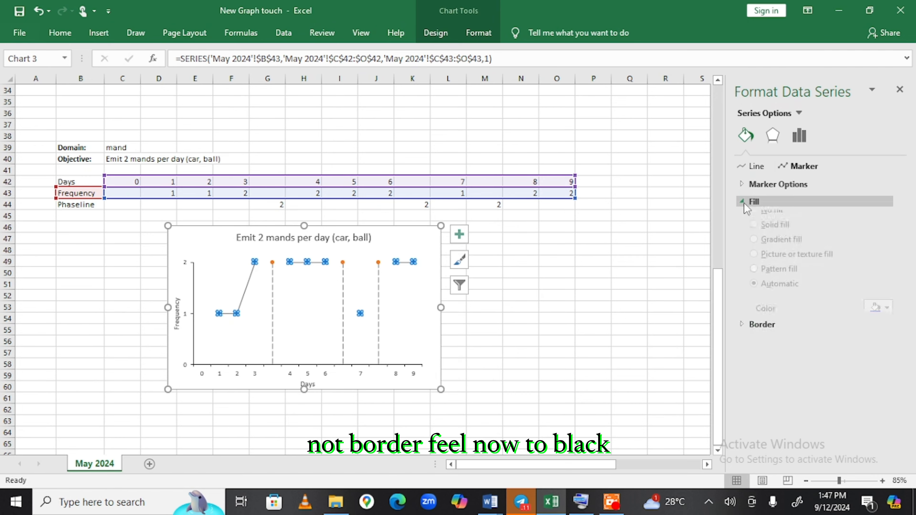
pyautogui.click(789, 235)
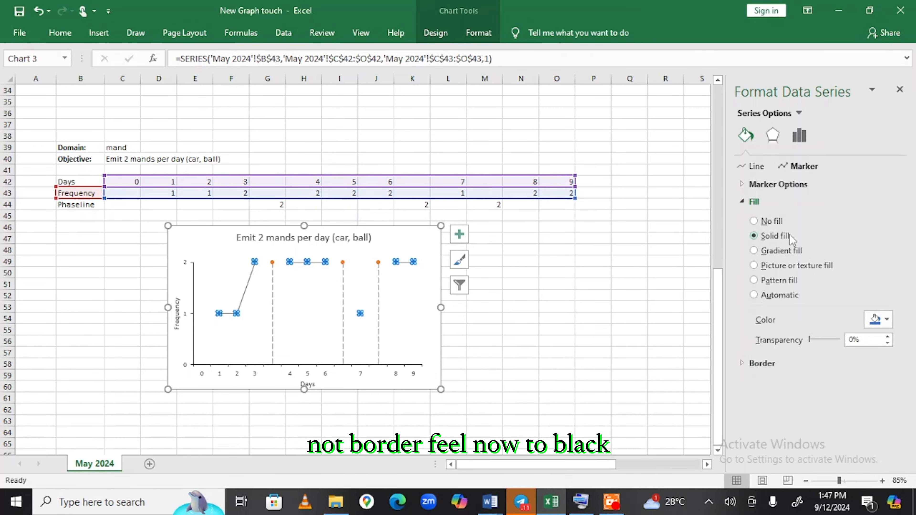
pyautogui.click(888, 320)
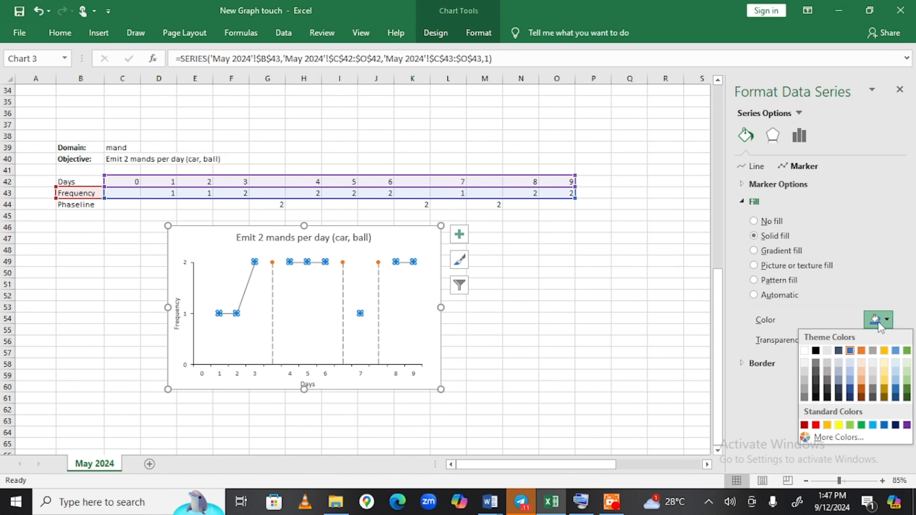
pyautogui.click(815, 350)
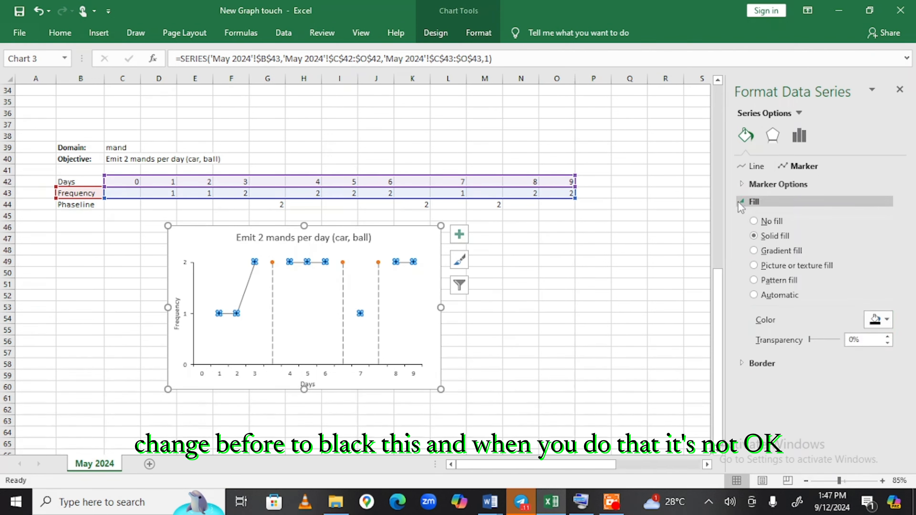
pyautogui.click(614, 250)
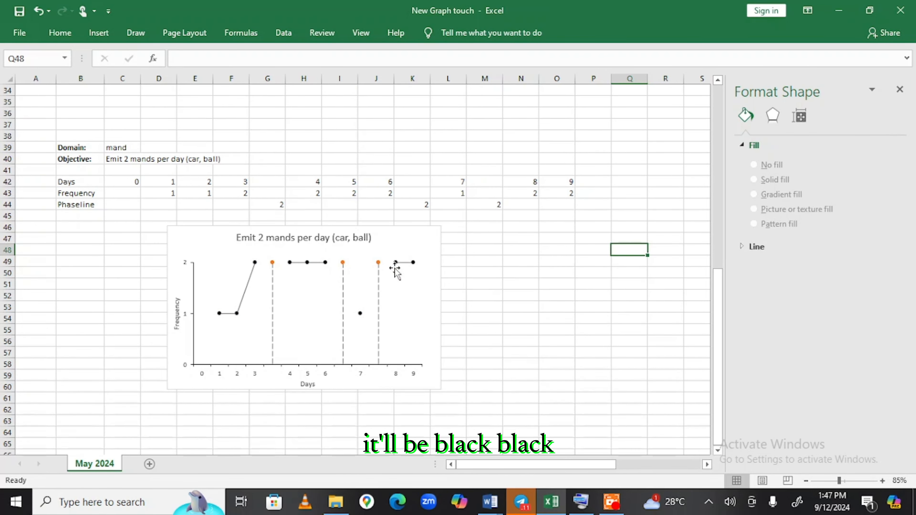
# Select the Phaseline series and open its Fill & Line settings.
pyautogui.moveTo(379, 263)
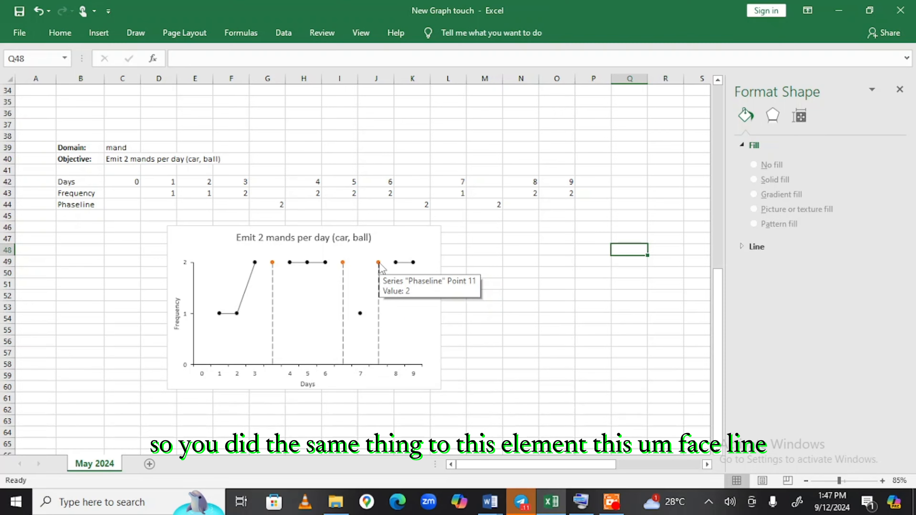
pyautogui.click(379, 262)
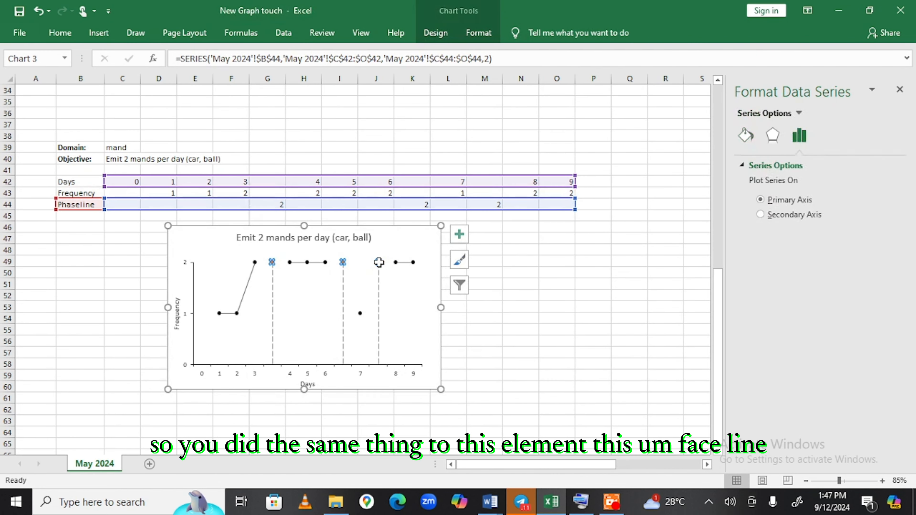
pyautogui.click(745, 139)
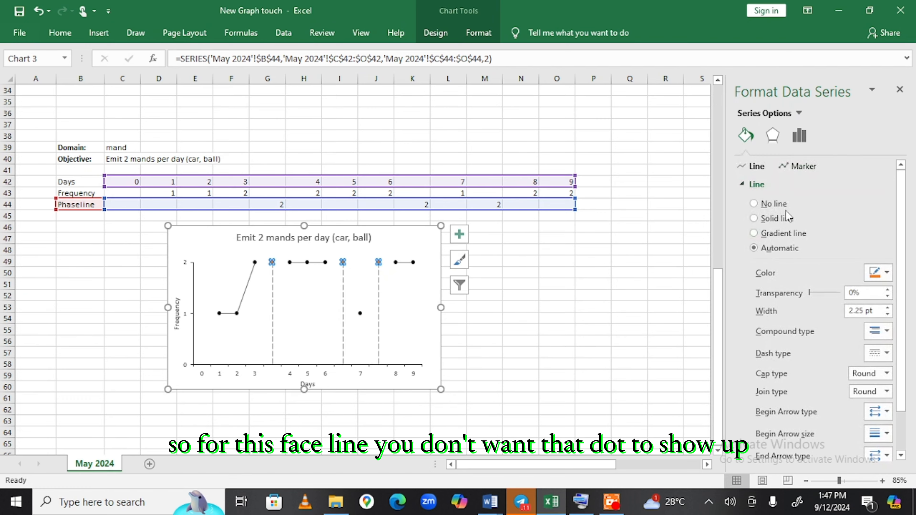
# Set the Phaseline marker type to None, removing the orange dots.
pyautogui.click(788, 166)
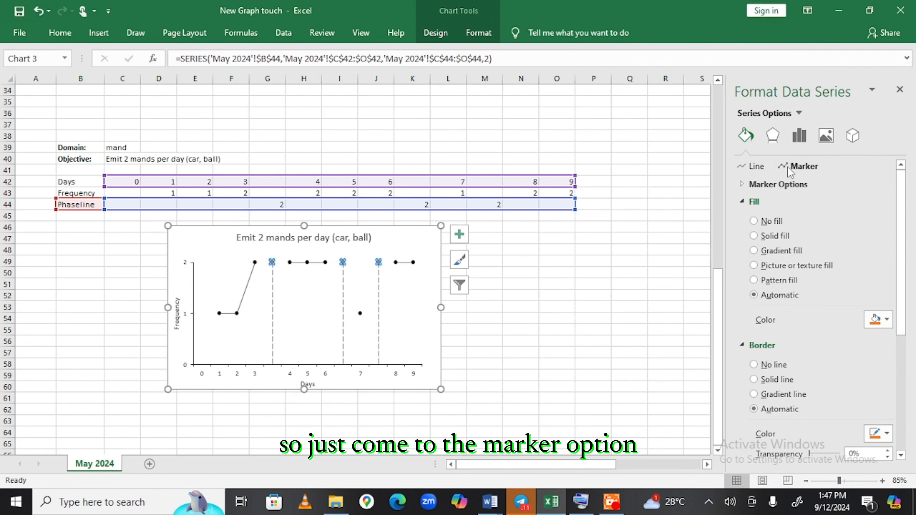
pyautogui.click(753, 201)
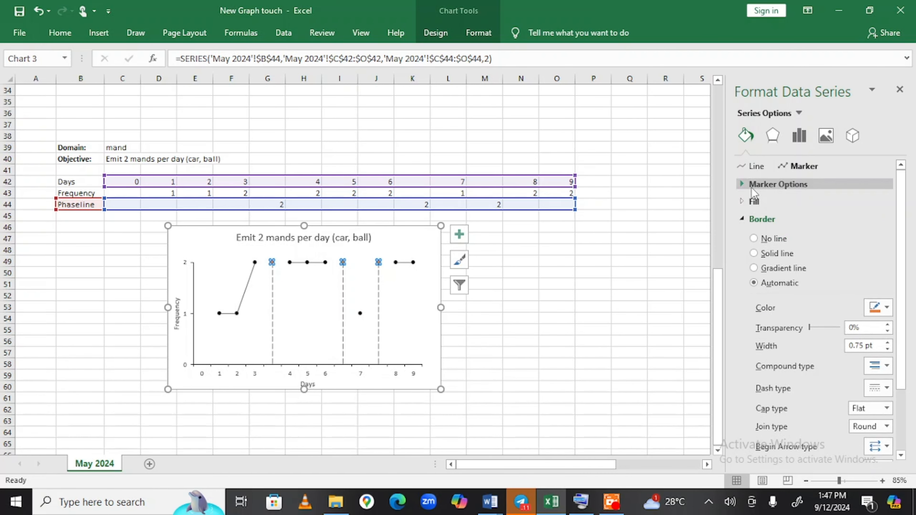
pyautogui.click(753, 219)
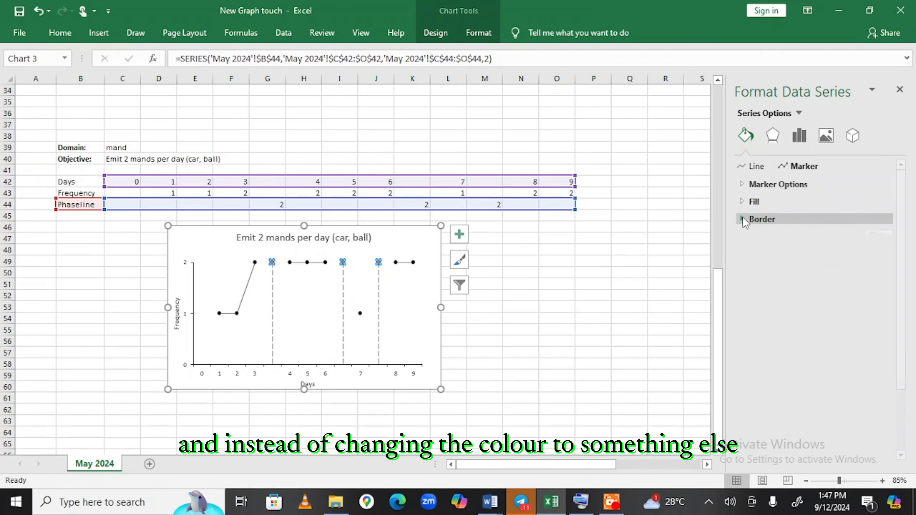
pyautogui.click(757, 187)
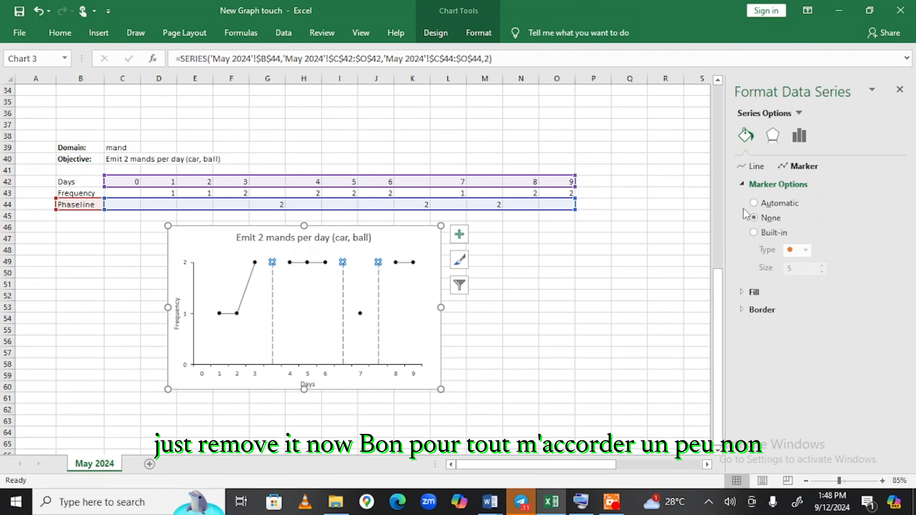
pyautogui.click(680, 238)
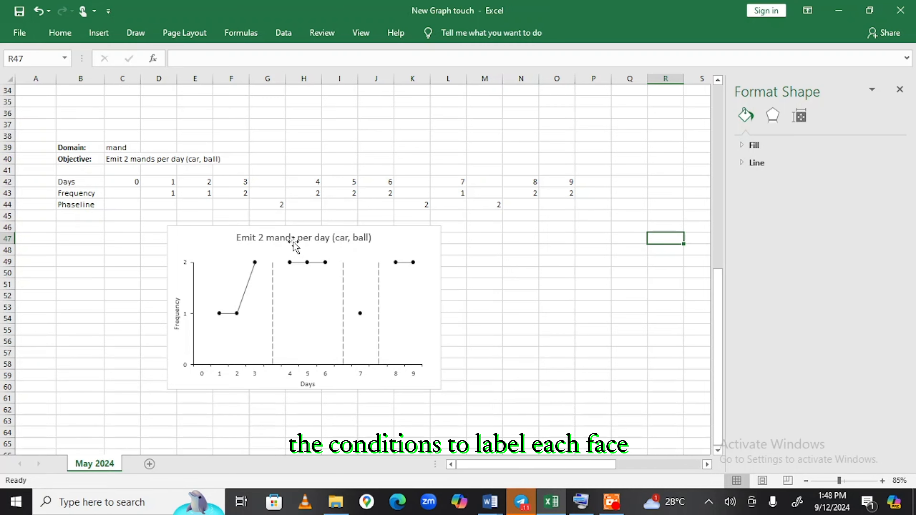
# With the chart selected, pick the Text Box tool from the Format tab's Insert Shapes.
pyautogui.click(396, 239)
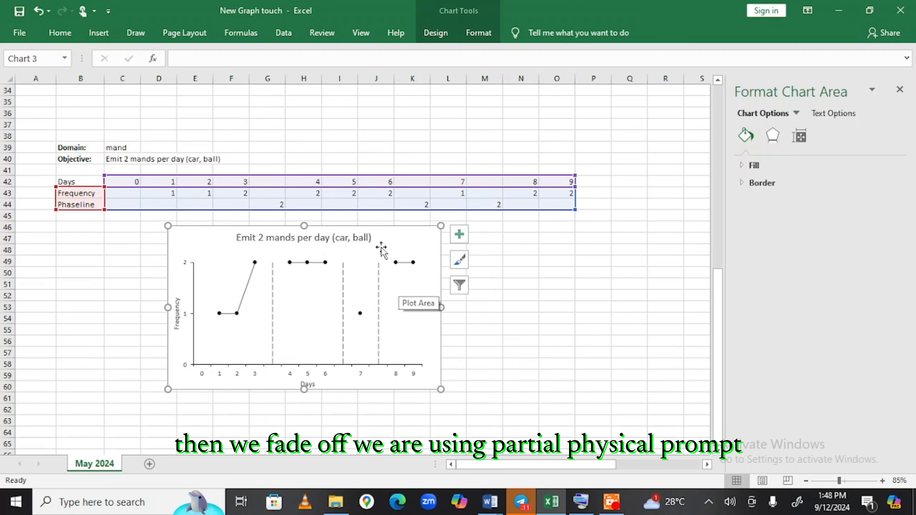
pyautogui.click(476, 32)
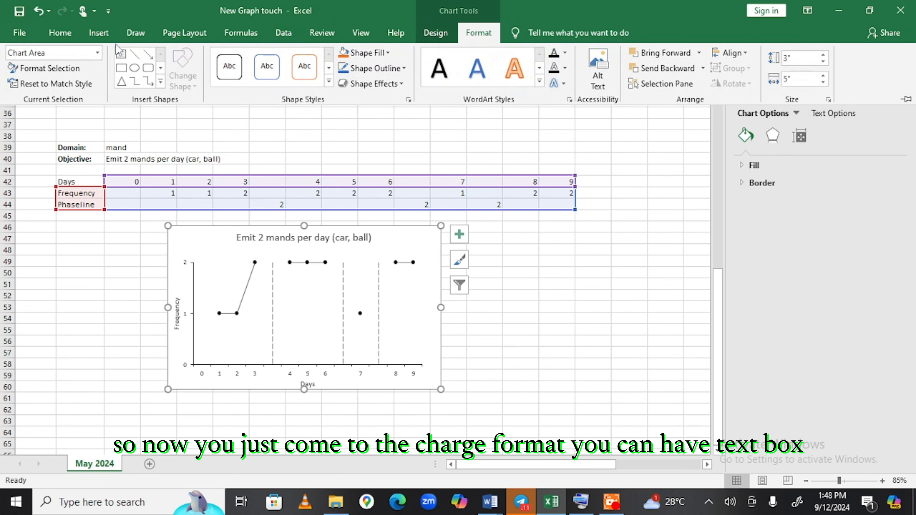
pyautogui.click(123, 54)
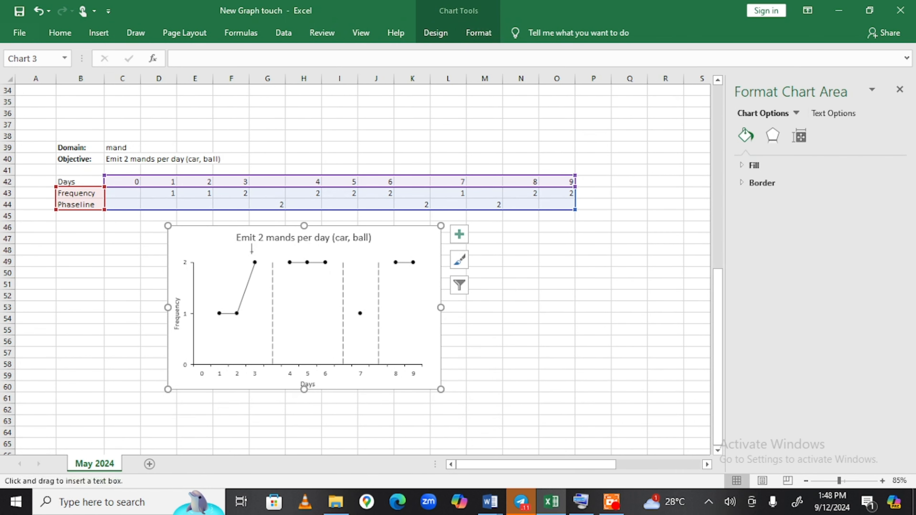
# Add a 'Baseline' text box, sized to fit, above the first phase.
pyautogui.click(205, 267)
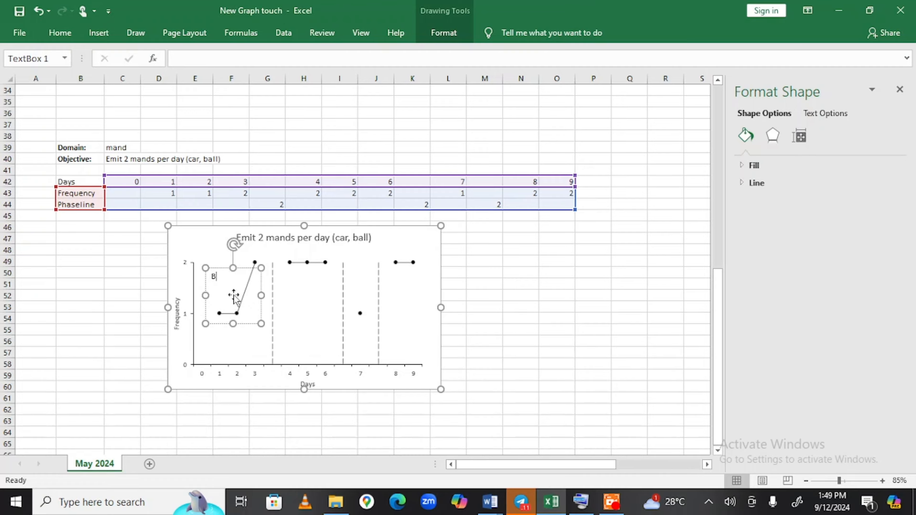
pyautogui.write('ase')
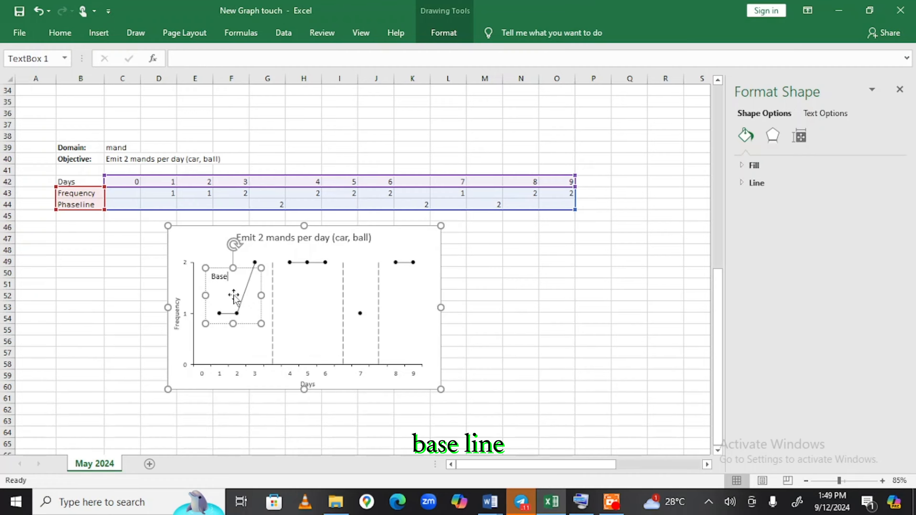
pyautogui.write('line')
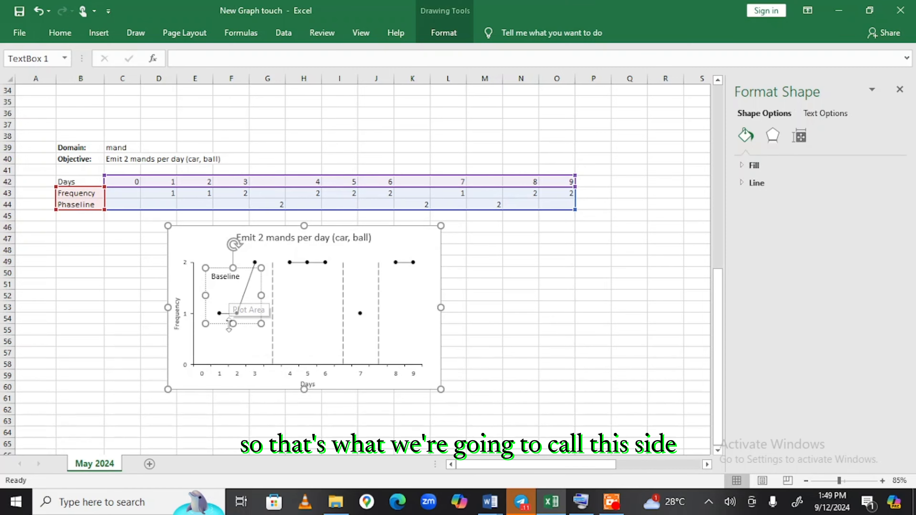
pyautogui.moveTo(232, 300); pyautogui.dragTo(247, 278)
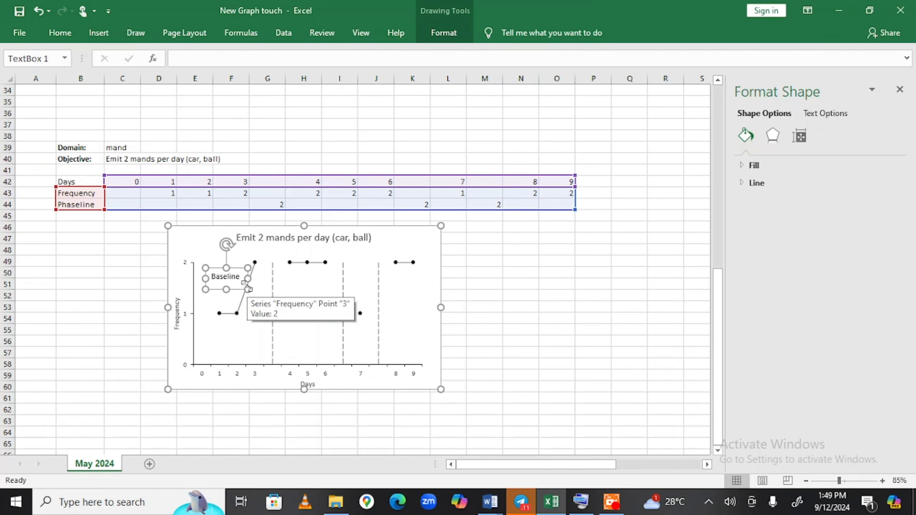
pyautogui.moveTo(239, 289); pyautogui.dragTo(239, 271)
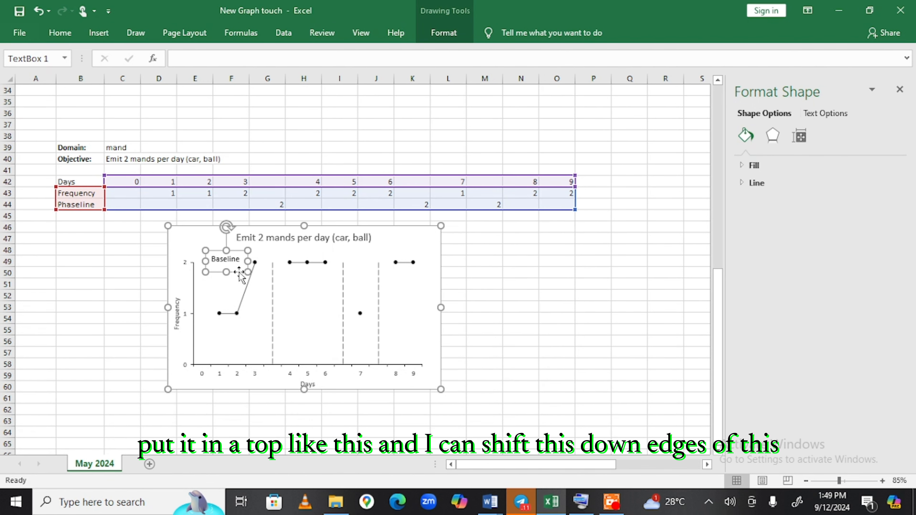
# Drag the plot area's top edge down to make room under the label.
pyautogui.click(329, 304)
pyautogui.moveTo(307, 262); pyautogui.dragTo(307, 268)
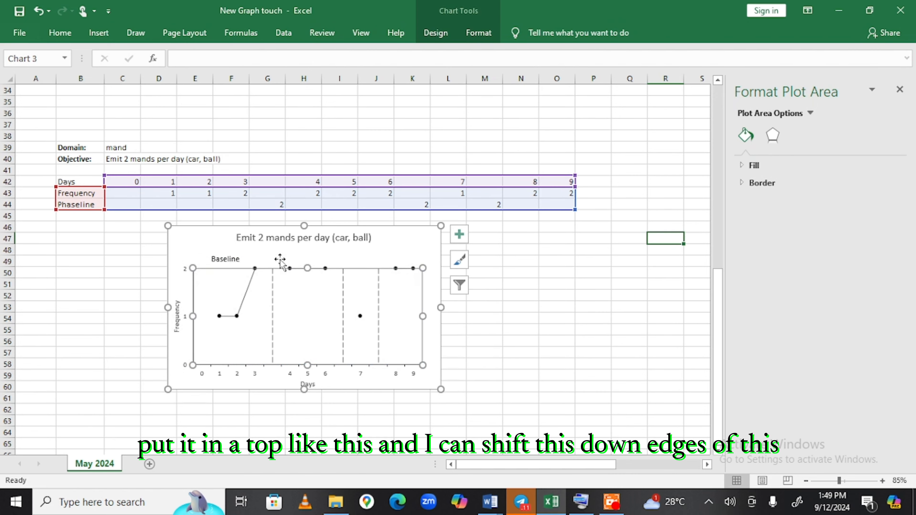
pyautogui.click(228, 258)
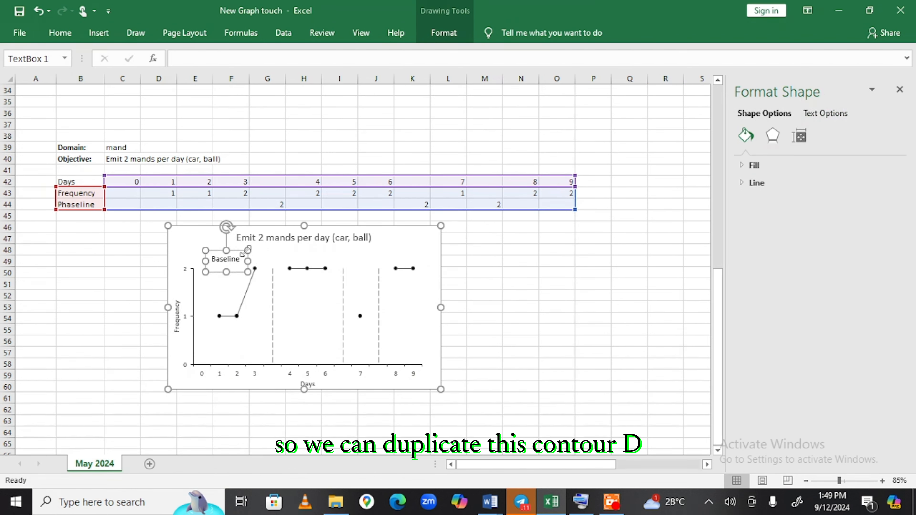
# Duplicate the Baseline label over the second phase and retype it 'Full Pysical prompt'.
pyautogui.hotkey('ctrl', 'd')
pyautogui.moveTo(246, 251); pyautogui.dragTo(320, 241)
pyautogui.doubleClick(317, 267)
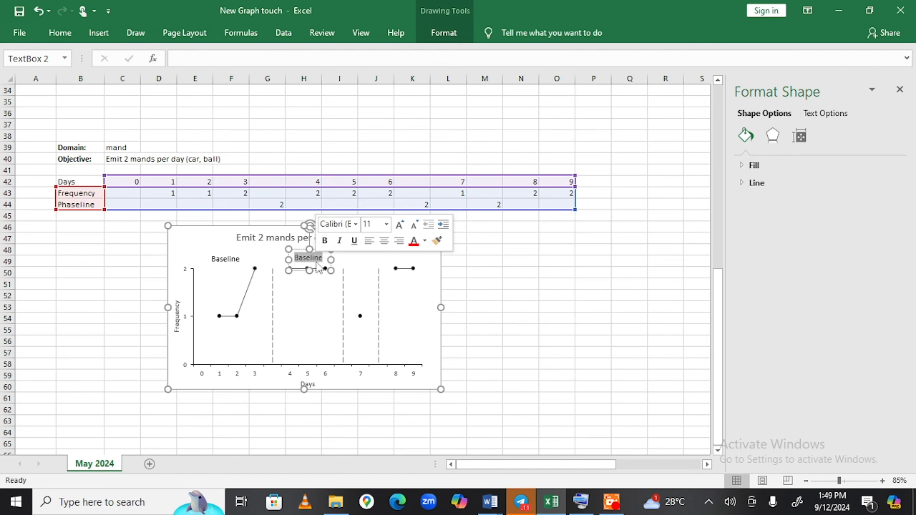
pyautogui.write('f')
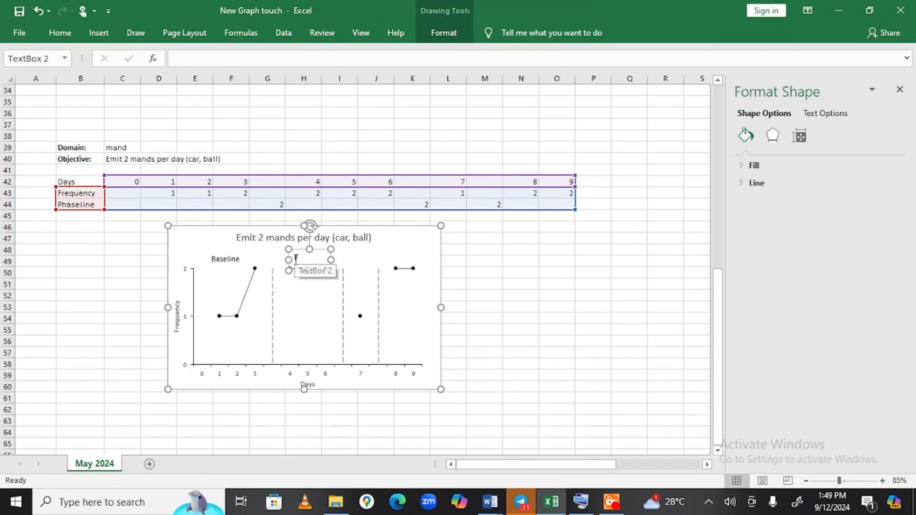
pyautogui.write('l Pysical prompt')
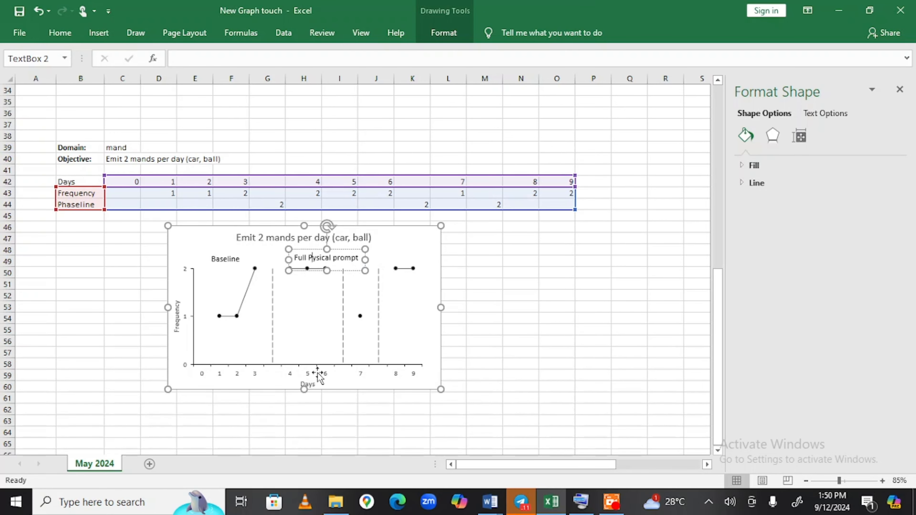
# Add the missing 'h' with the On-Screen Keyboard so the label reads 'Full Physical prompt'.
pyautogui.click(581, 503)
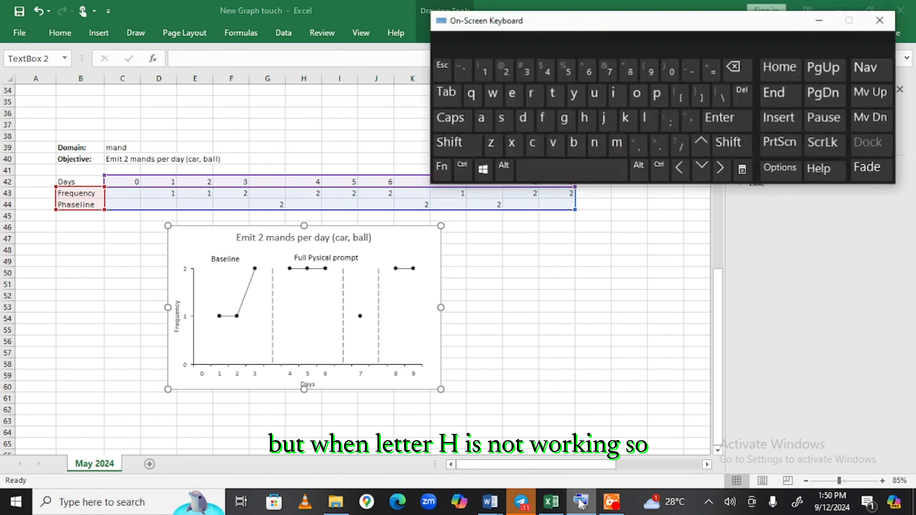
pyautogui.hotkey('alt', 'Tab')
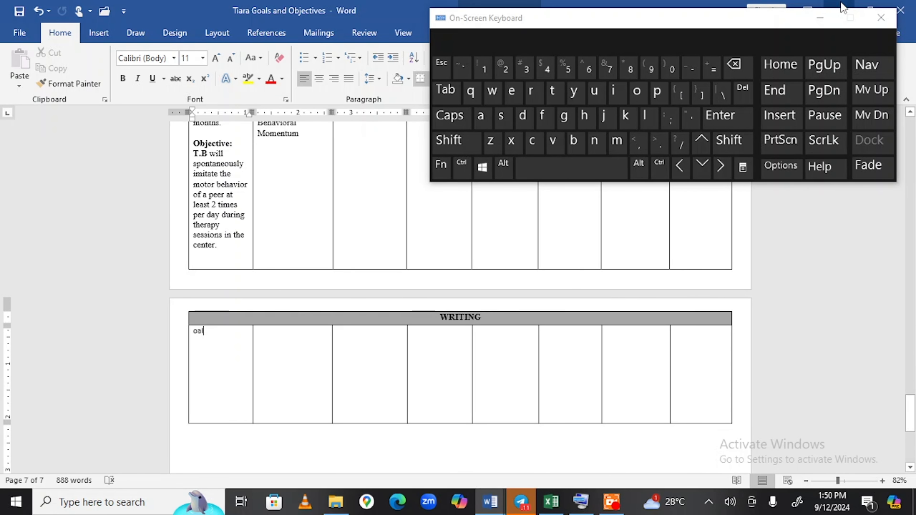
pyautogui.hotkey('alt', 'Tab')
pyautogui.click(542, 304)
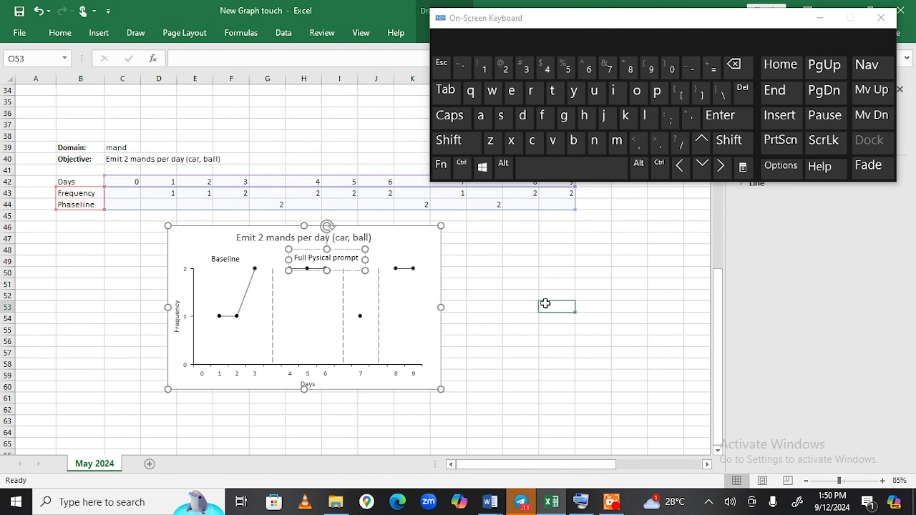
pyautogui.click(312, 257)
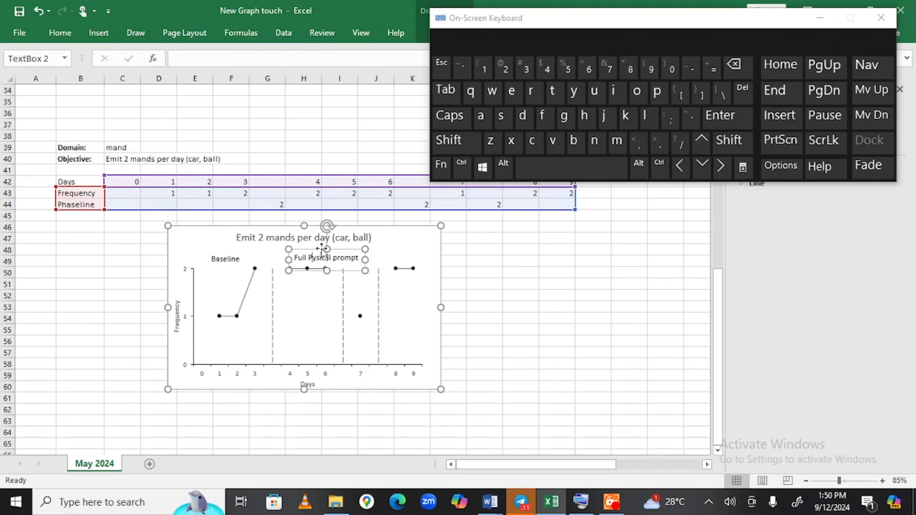
pyautogui.click(586, 117)
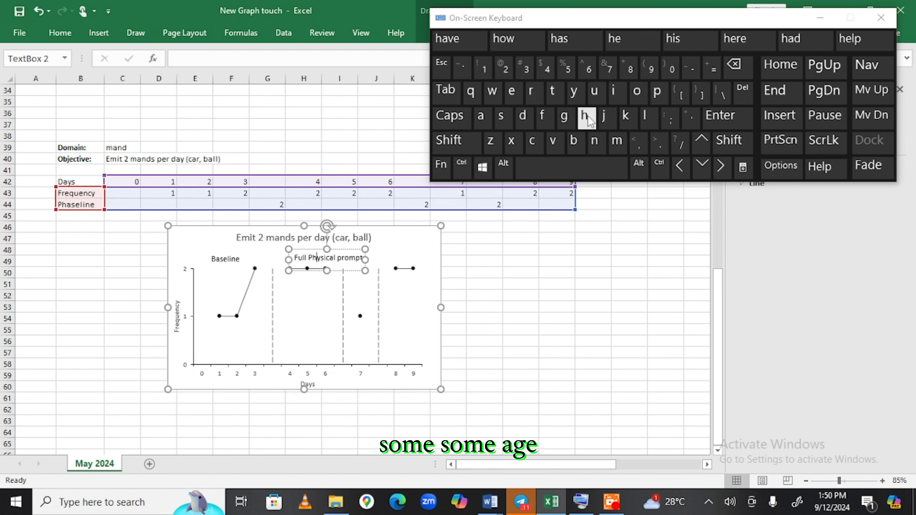
# Move the Full Physical prompt label over days 4–6 and duplicate it.
pyautogui.click(624, 283)
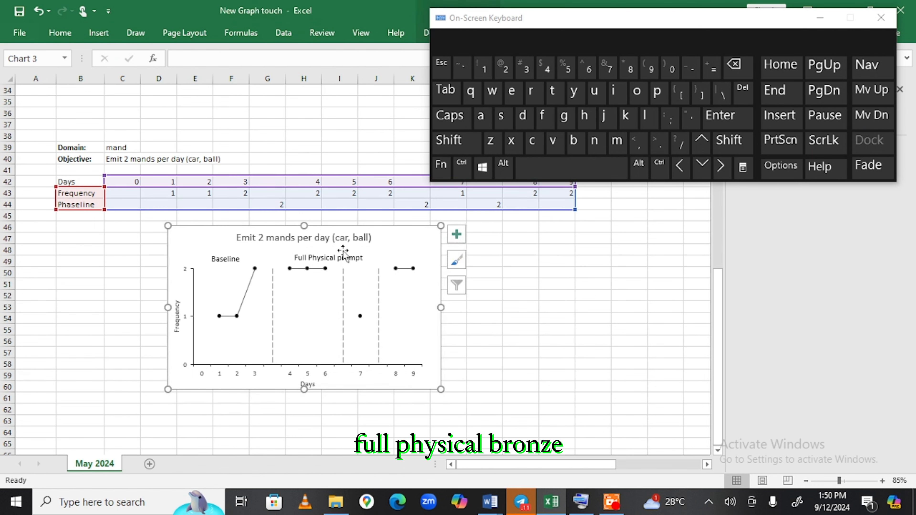
pyautogui.click(349, 259)
pyautogui.click(349, 259)
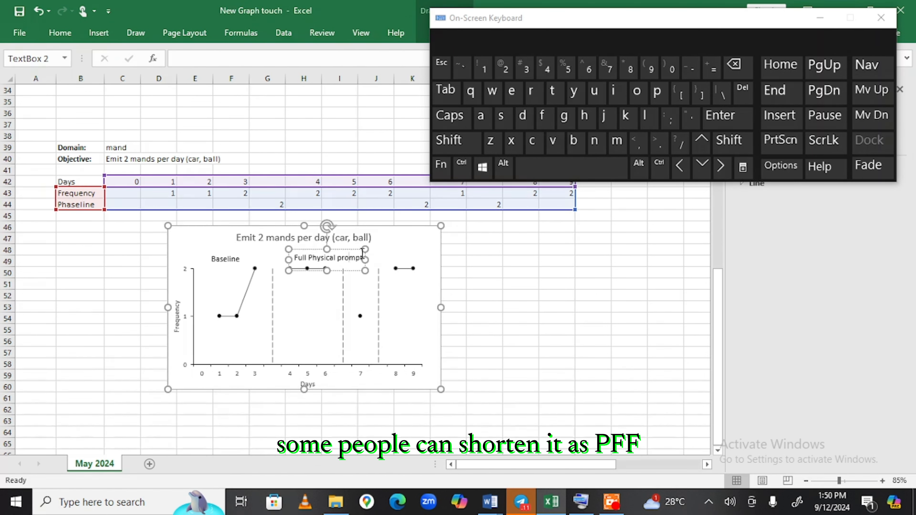
pyautogui.moveTo(351, 251); pyautogui.dragTo(333, 247)
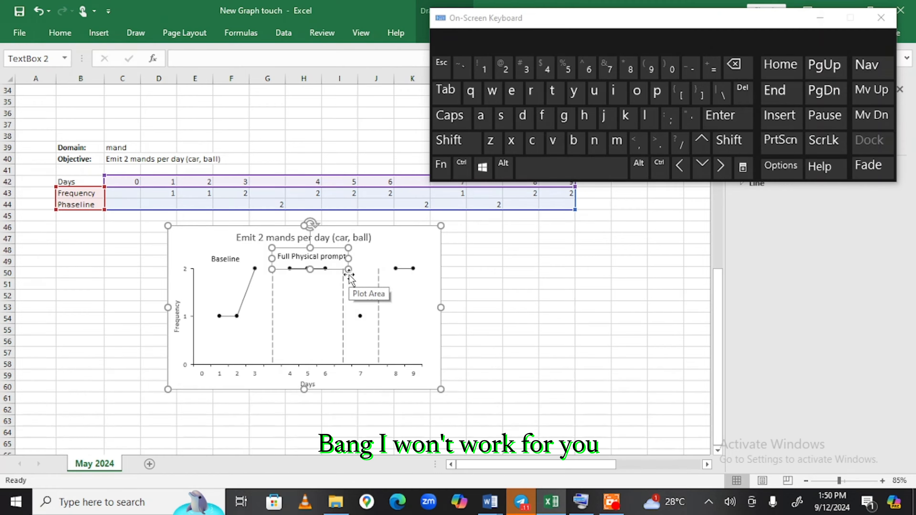
pyautogui.hotkey('ctrl', 'd')
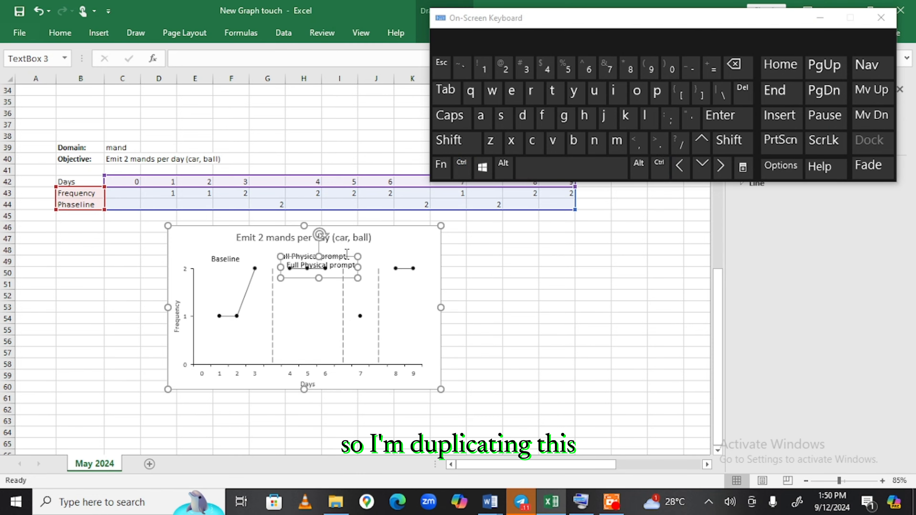
# Move the copy above days 8–9 and change 'Full' to 'Partial' with a line break.
pyautogui.moveTo(347, 252); pyautogui.dragTo(495, 245)
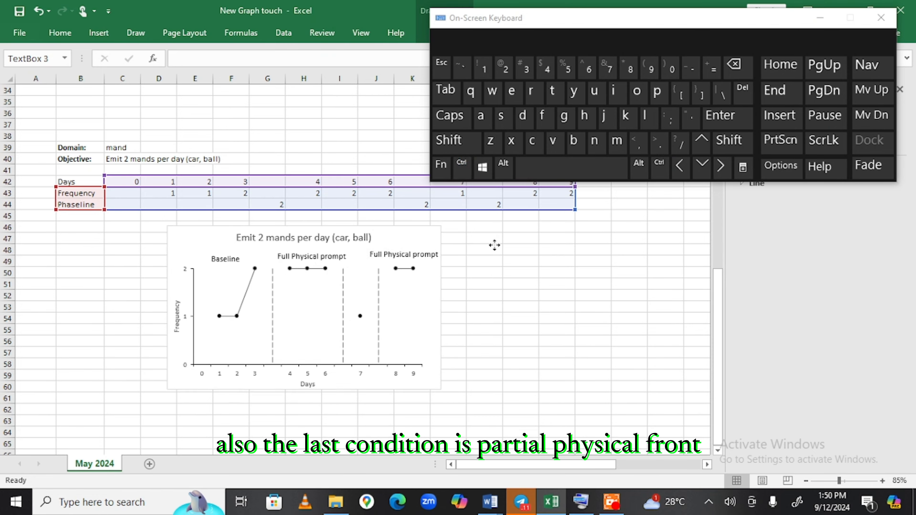
pyautogui.doubleClick(374, 254)
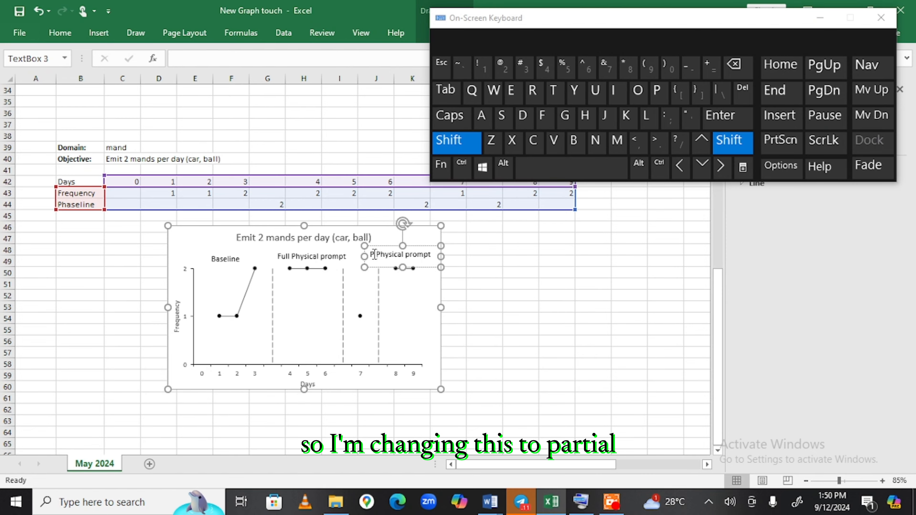
pyautogui.write('Partial')
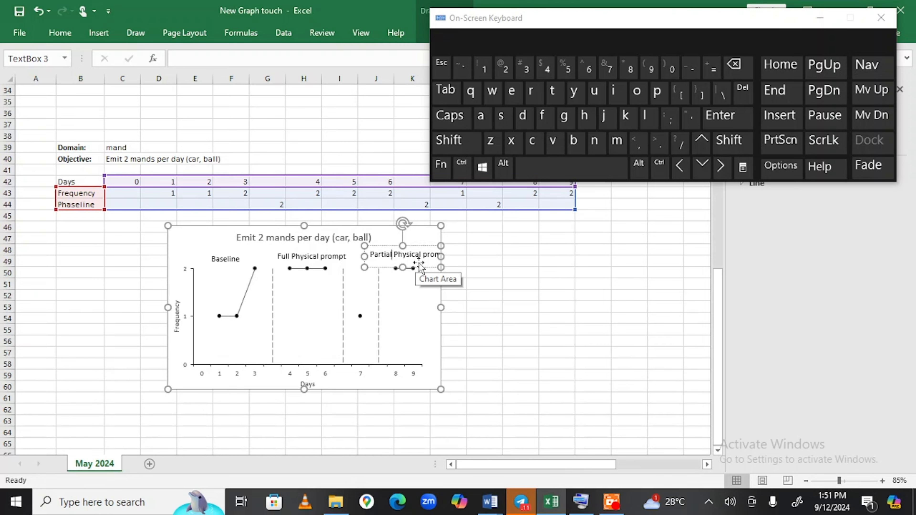
pyautogui.press('Return')
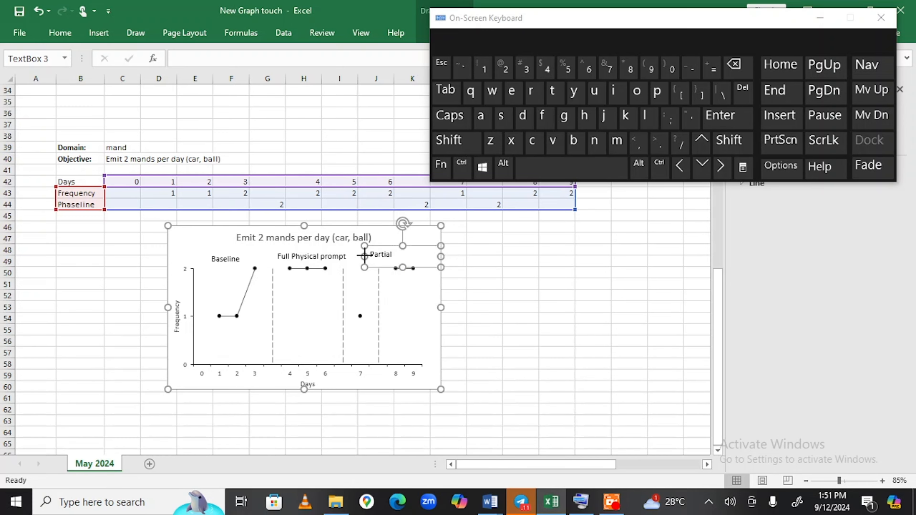
# Resize the box, keep 'Physical prompt' on line two, and duplicate the label.
pyautogui.moveTo(364, 256); pyautogui.dragTo(409, 242)
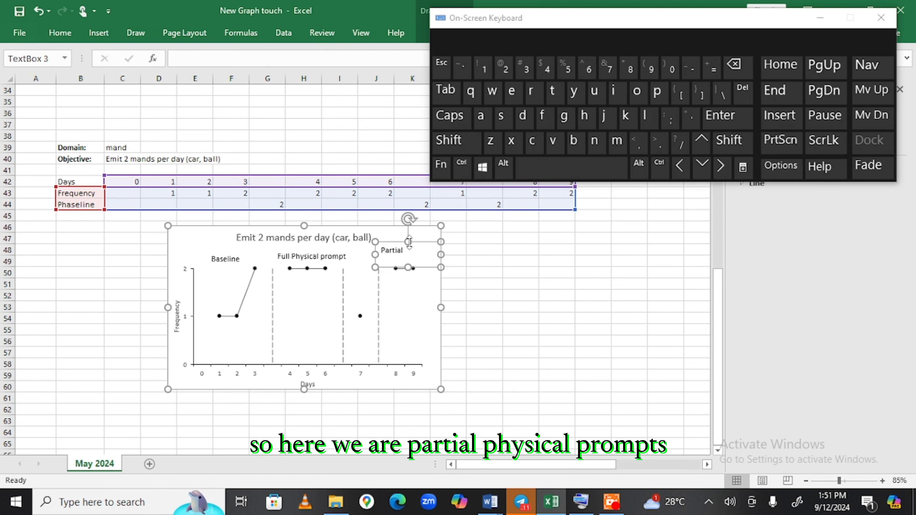
pyautogui.moveTo(407, 243); pyautogui.dragTo(407, 238)
pyautogui.click(383, 257)
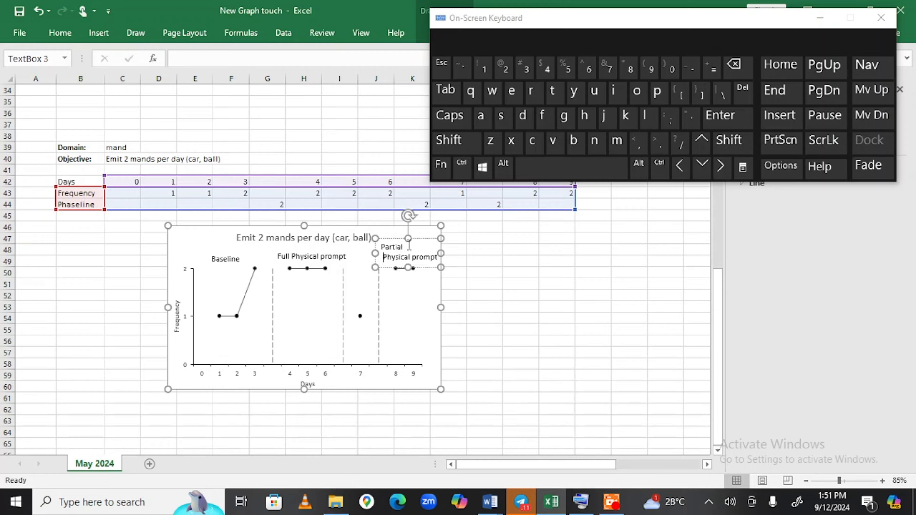
pyautogui.press('Delete')
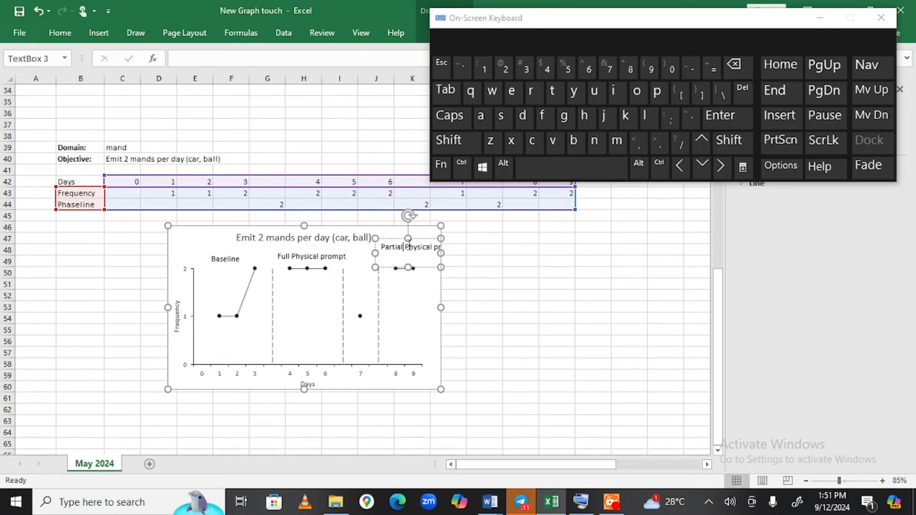
pyautogui.press('Delete')
pyautogui.press('Return')
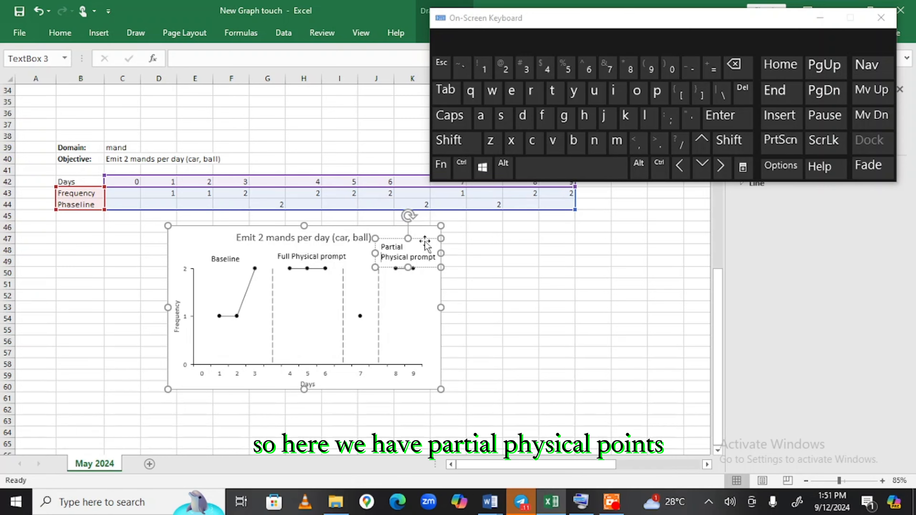
pyautogui.hotkey('ctrl', 'd')
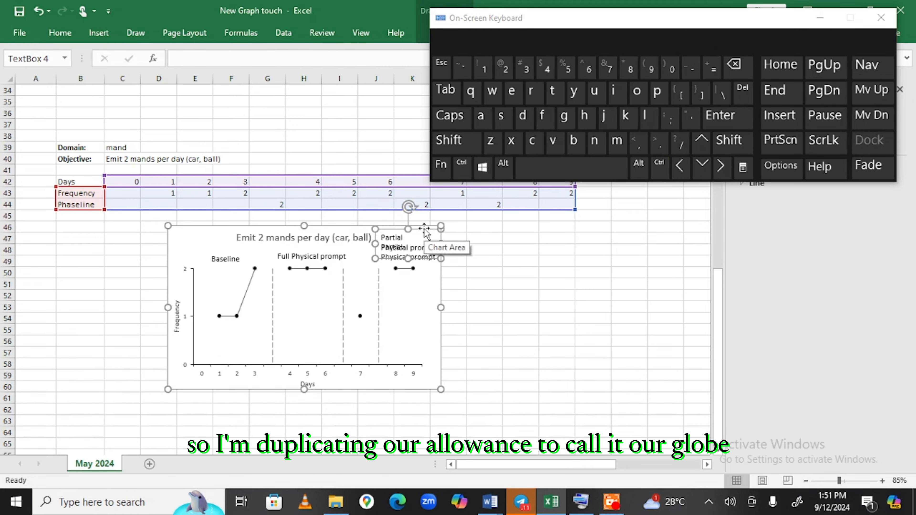
# Turn the copy into a 'Probe' label over the day-7 phase, narrowed to fit.
pyautogui.moveTo(420, 233); pyautogui.dragTo(392, 266)
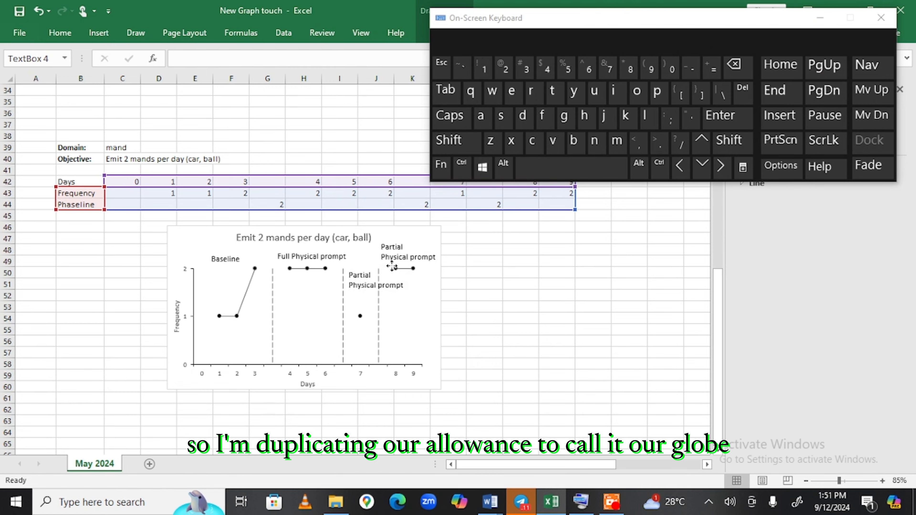
pyautogui.tripleClick(386, 293)
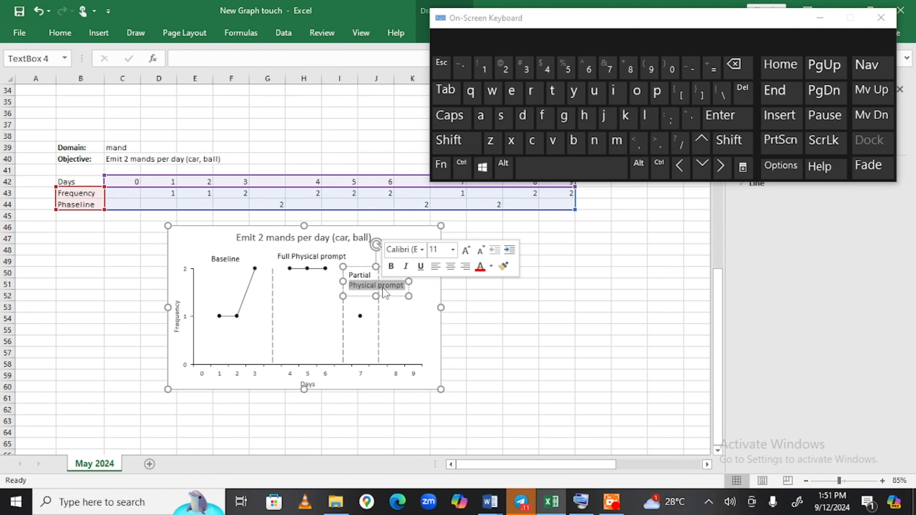
pyautogui.press('BackSpace')
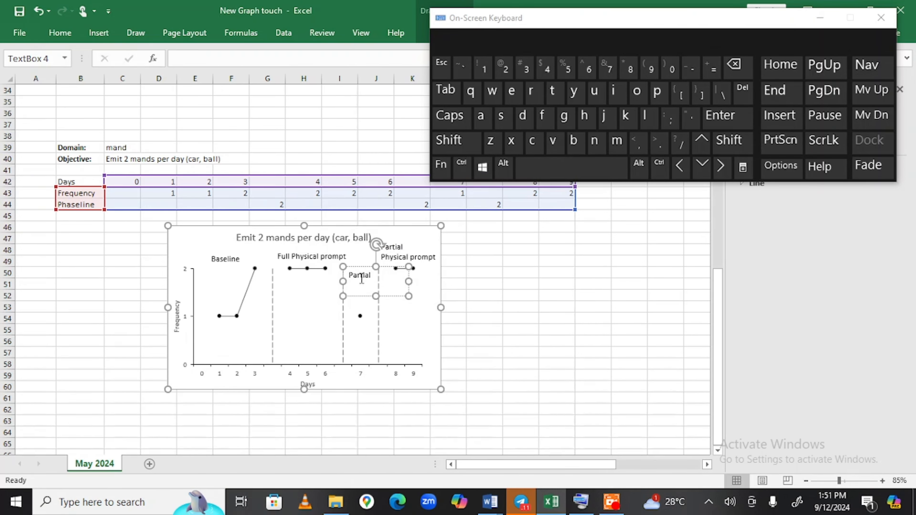
pyautogui.doubleClick(361, 278)
pyautogui.write('Probe')
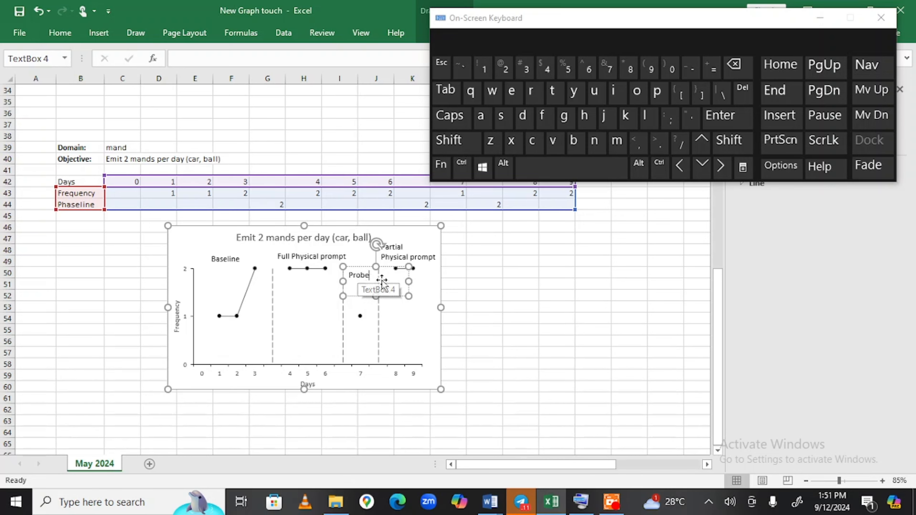
pyautogui.click(406, 278)
pyautogui.moveTo(407, 278); pyautogui.dragTo(375, 292)
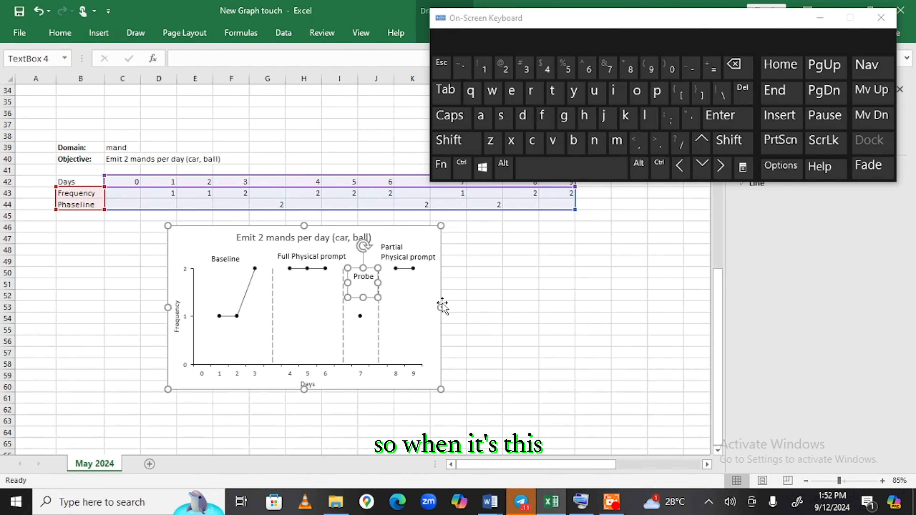
pyautogui.click(321, 227)
pyautogui.click(536, 260)
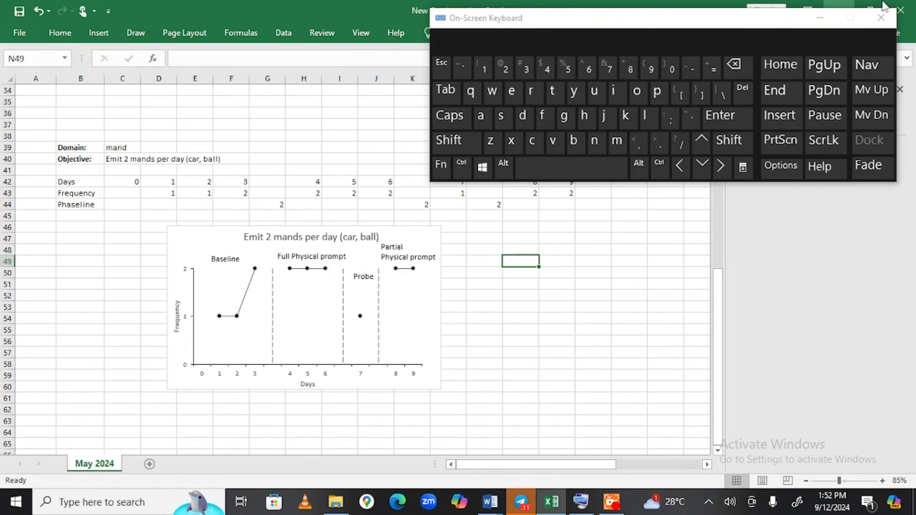
# Close the On-Screen Keyboard and bring Better Screen Recorder to the front.
pyautogui.click(820, 23)
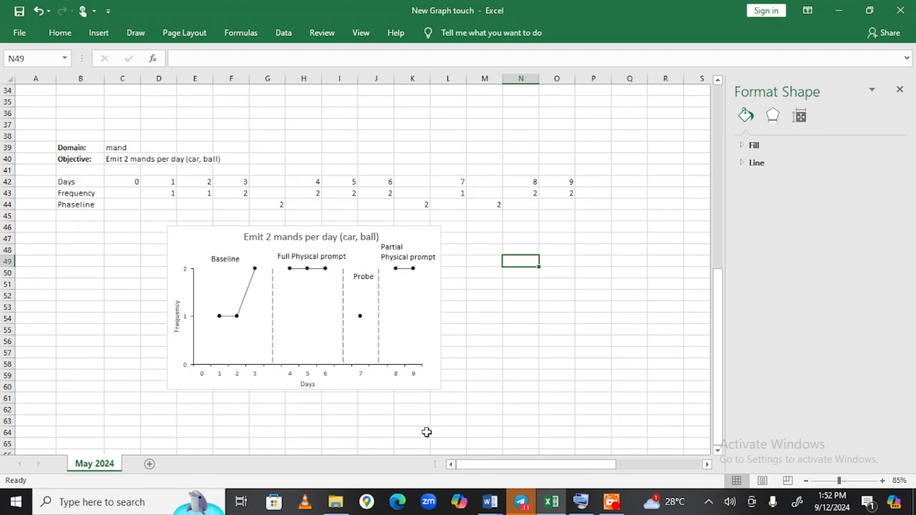
pyautogui.click(612, 501)
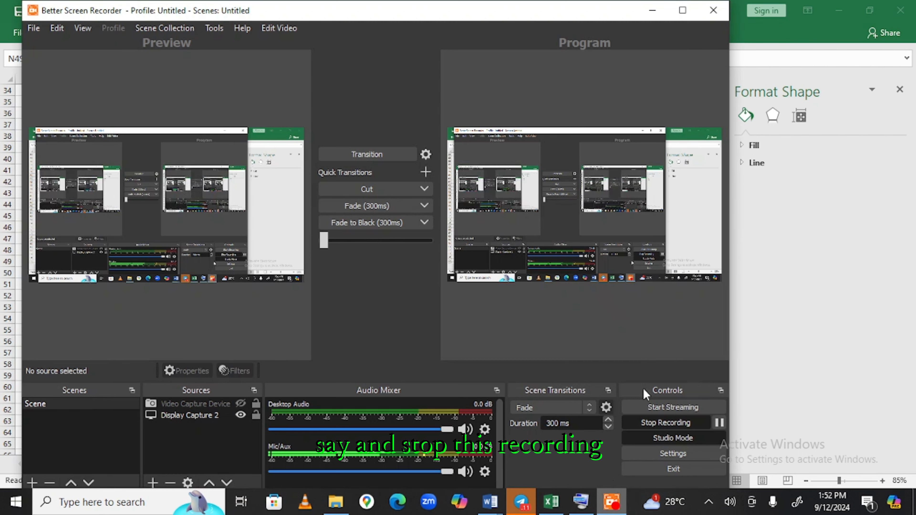